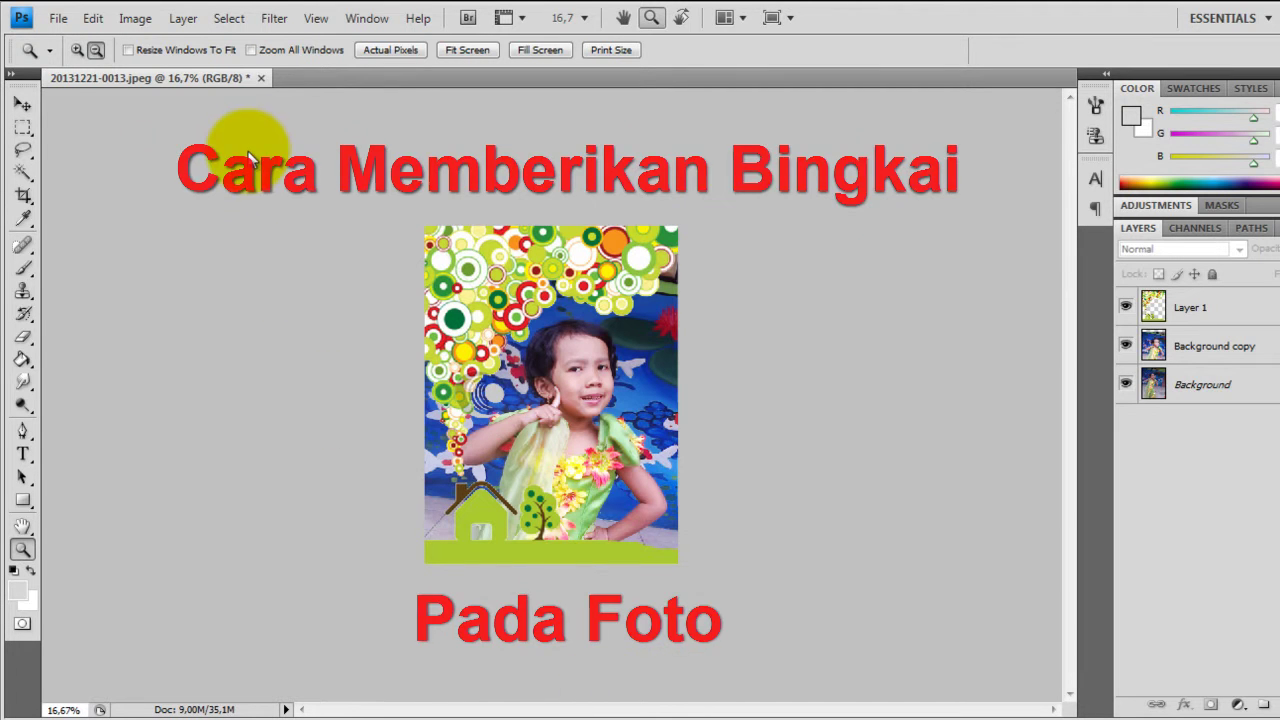
Close the framed photo 20131221-0013.jpeg and discard its unsaved changes.
click(263, 82)
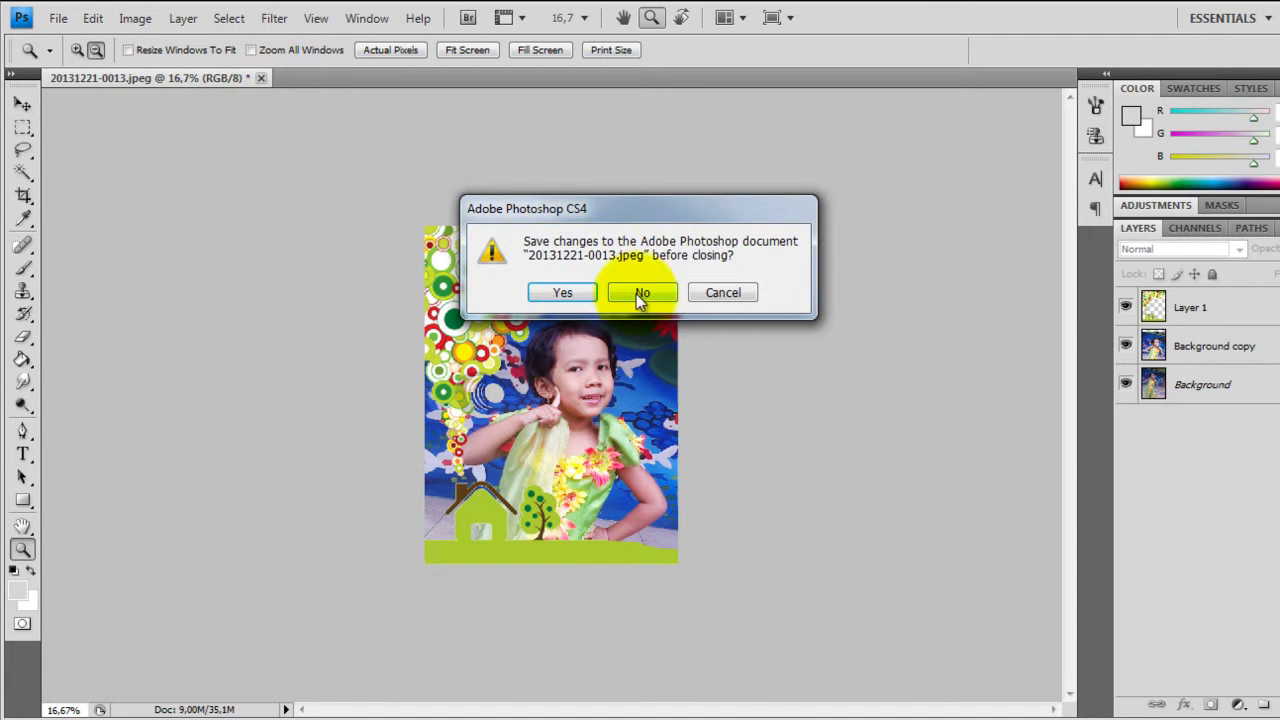
click(639, 292)
Open the photo 20131221-0013.jpeg from the Foto folder.
click(60, 18)
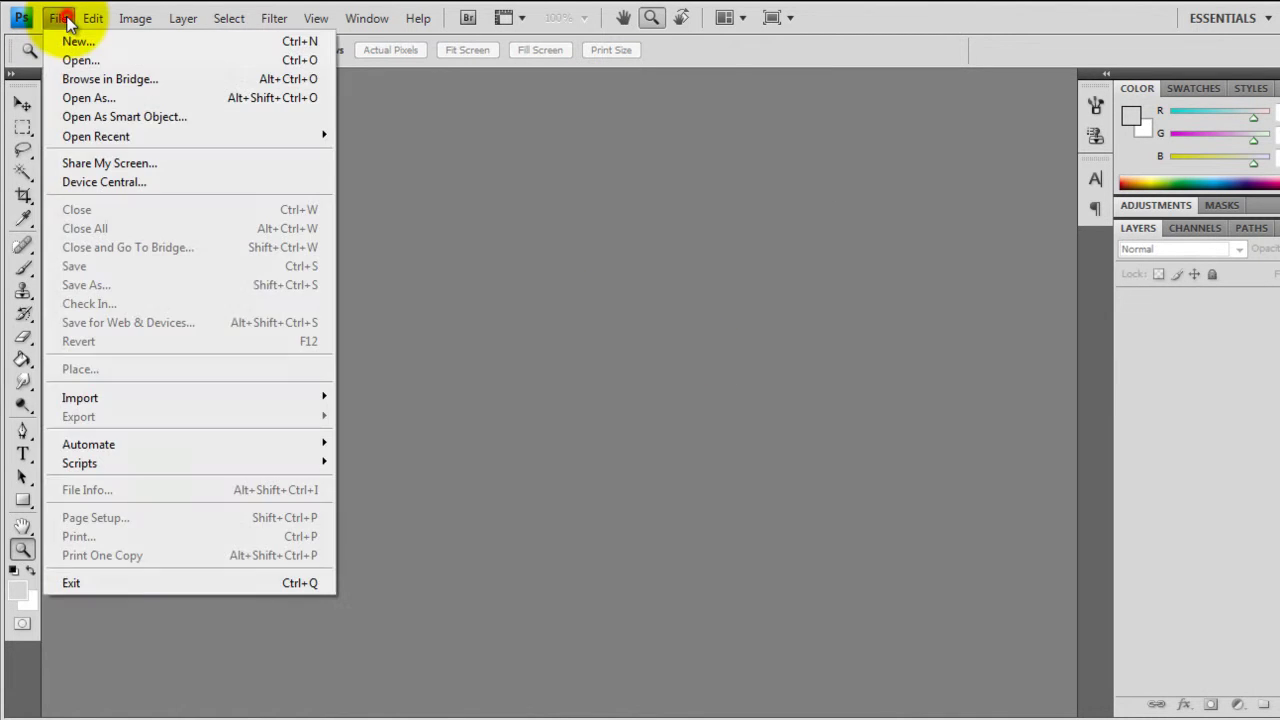
click(83, 57)
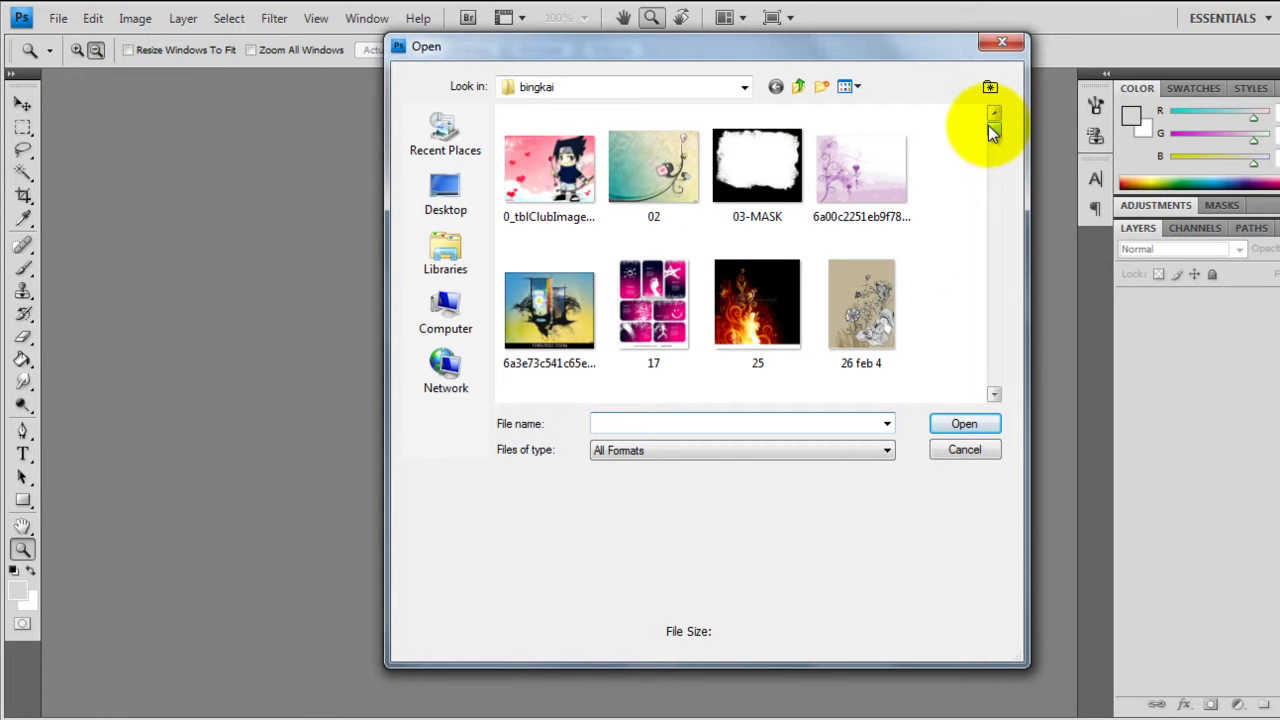
click(799, 87)
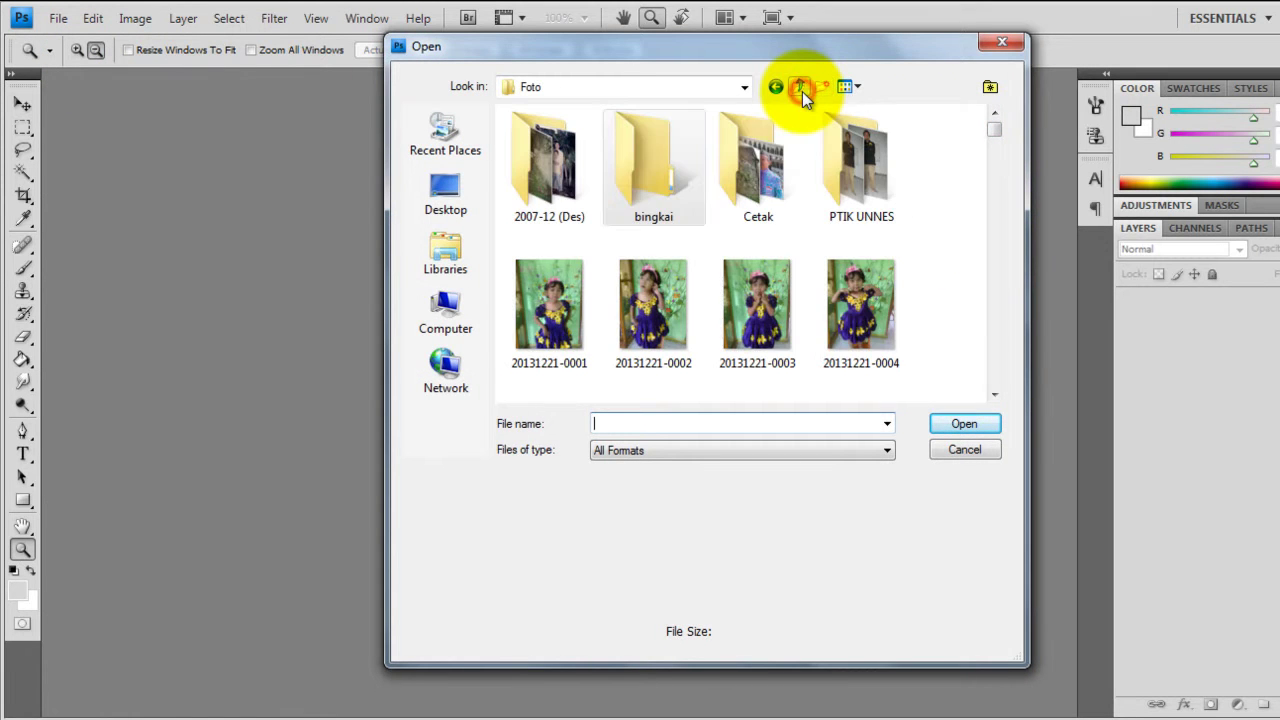
click(693, 185)
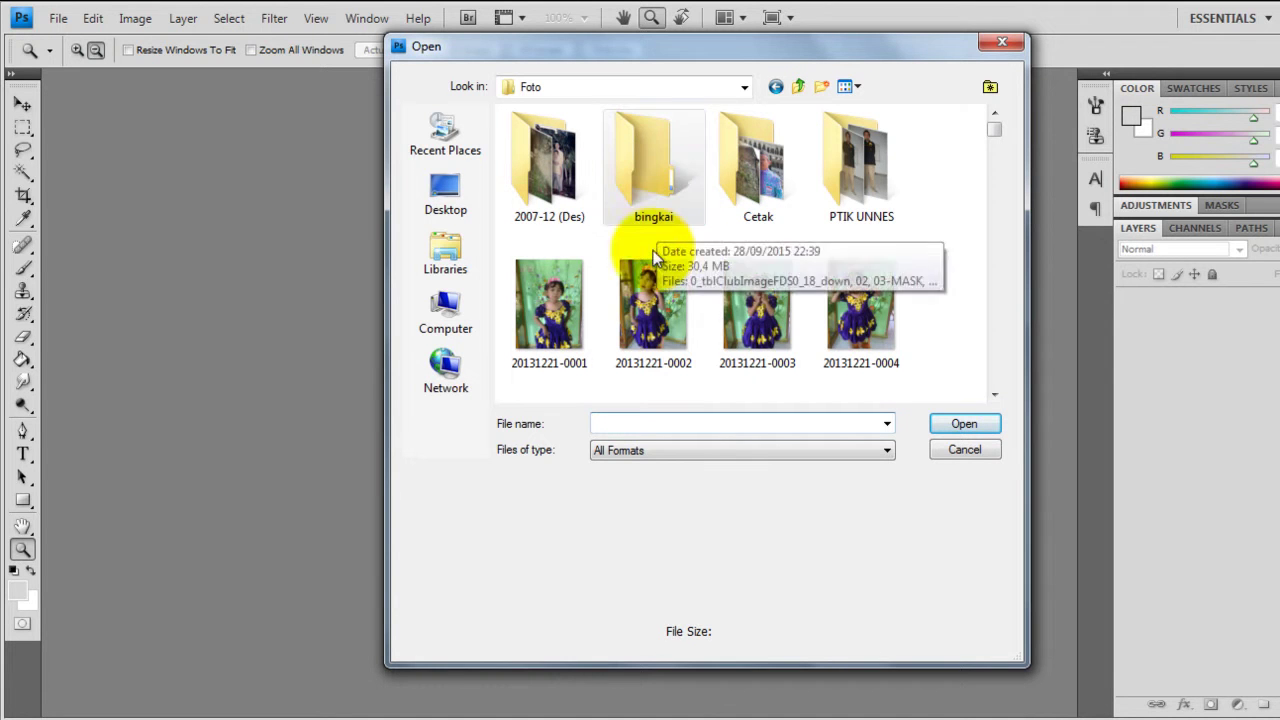
click(752, 312)
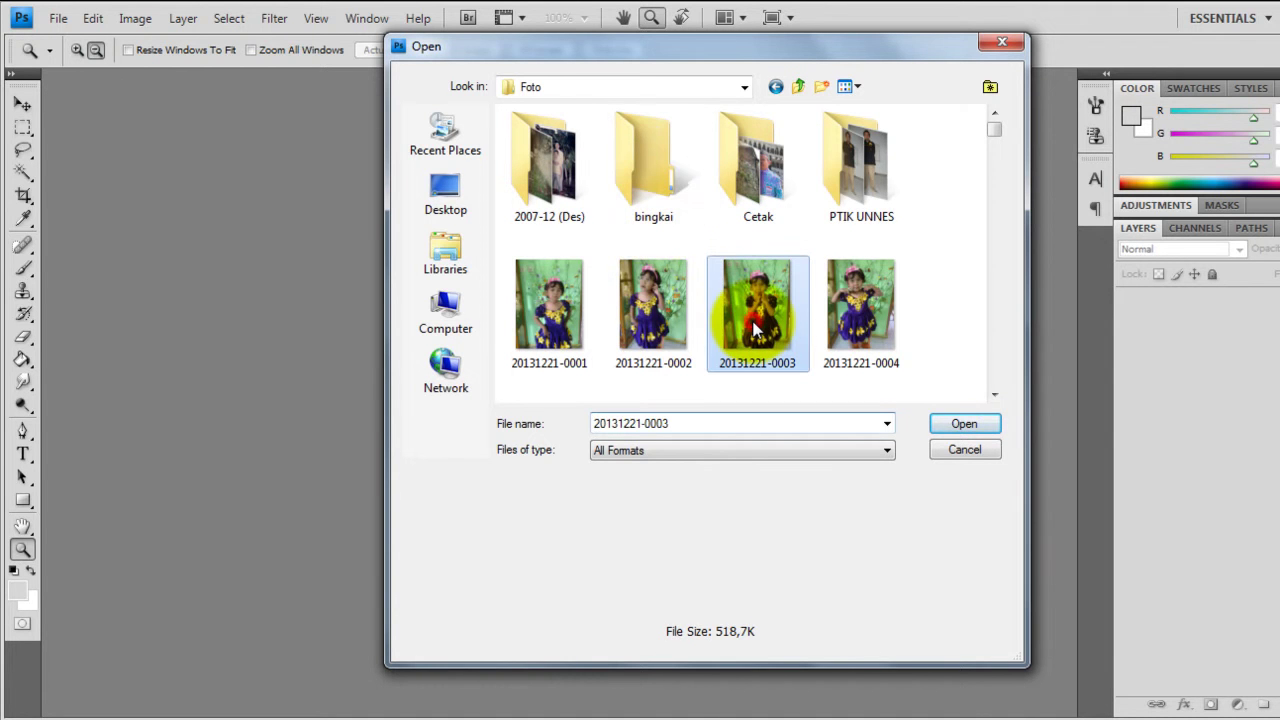
click(994, 396)
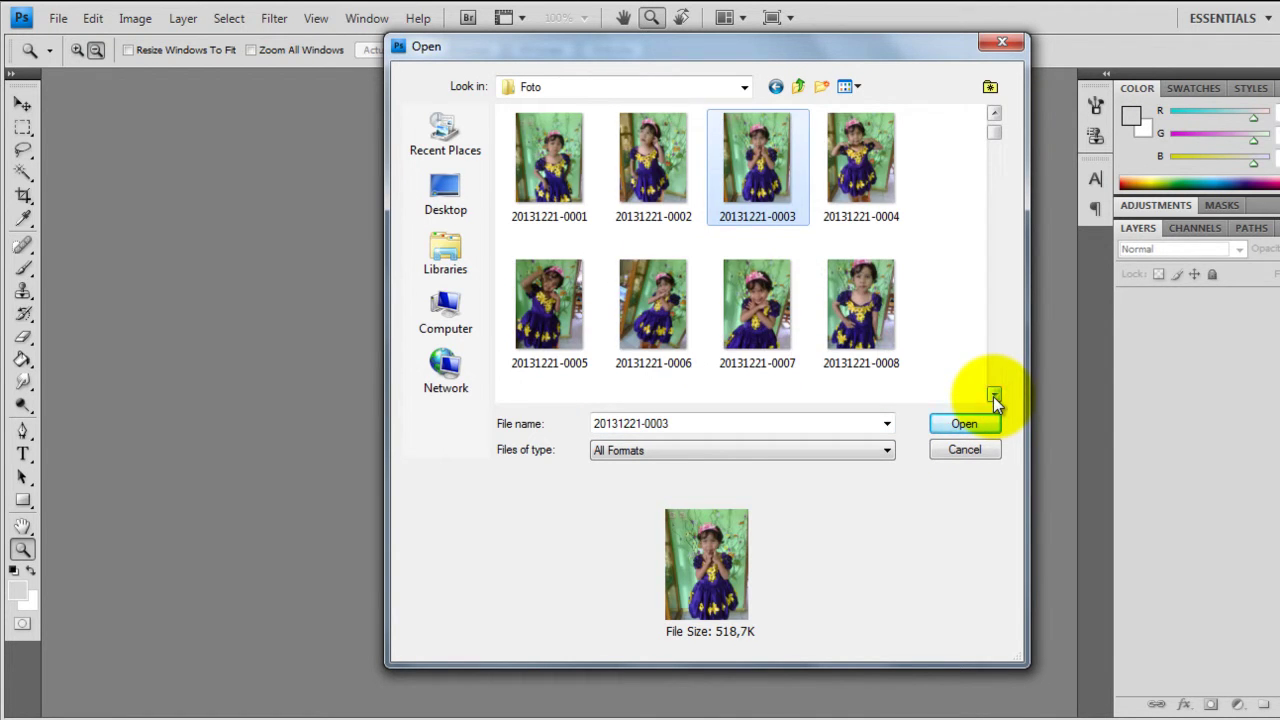
click(994, 396)
click(994, 396)
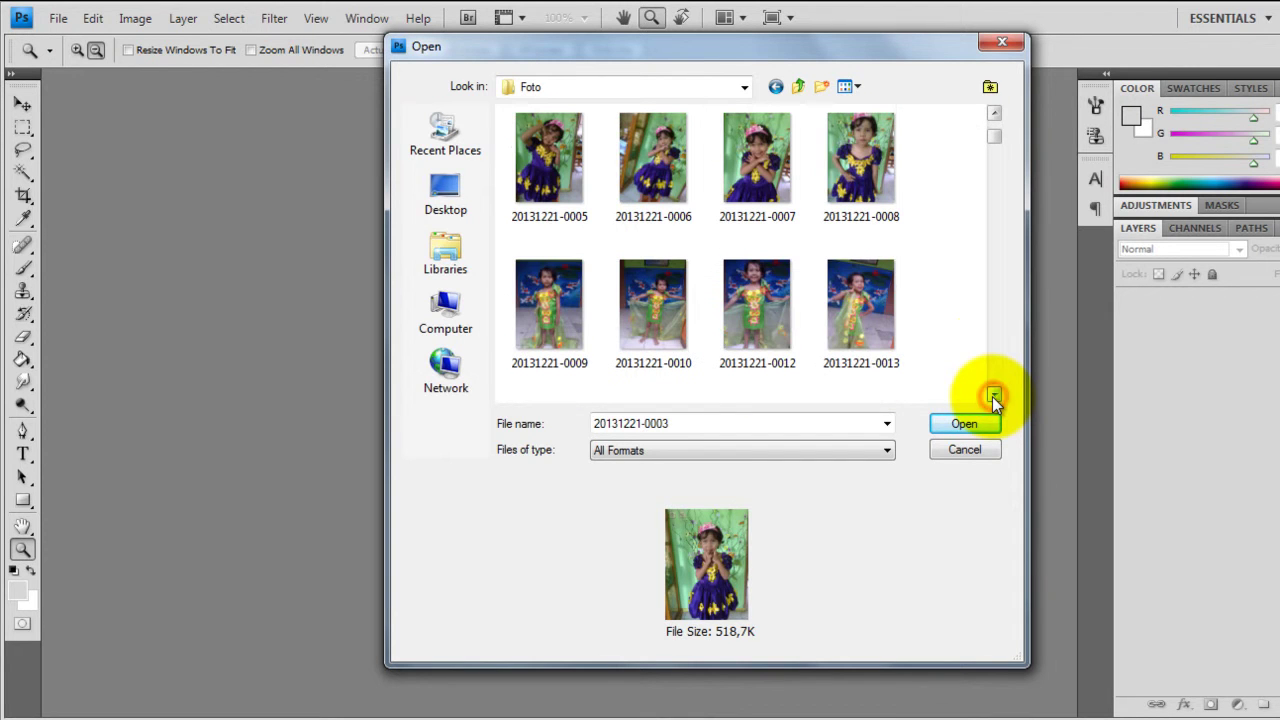
click(860, 320)
click(972, 422)
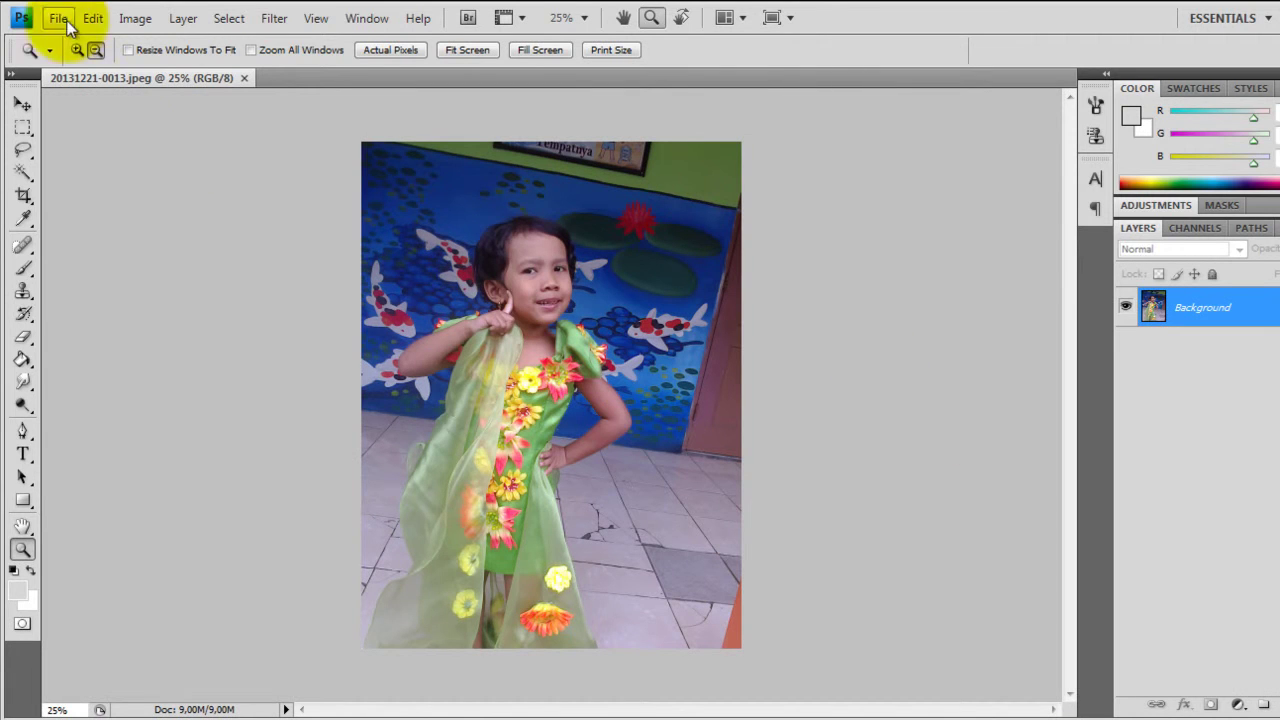
Browse the frame thumbnails in the bingkai folder of the Open dialog.
click(55, 20)
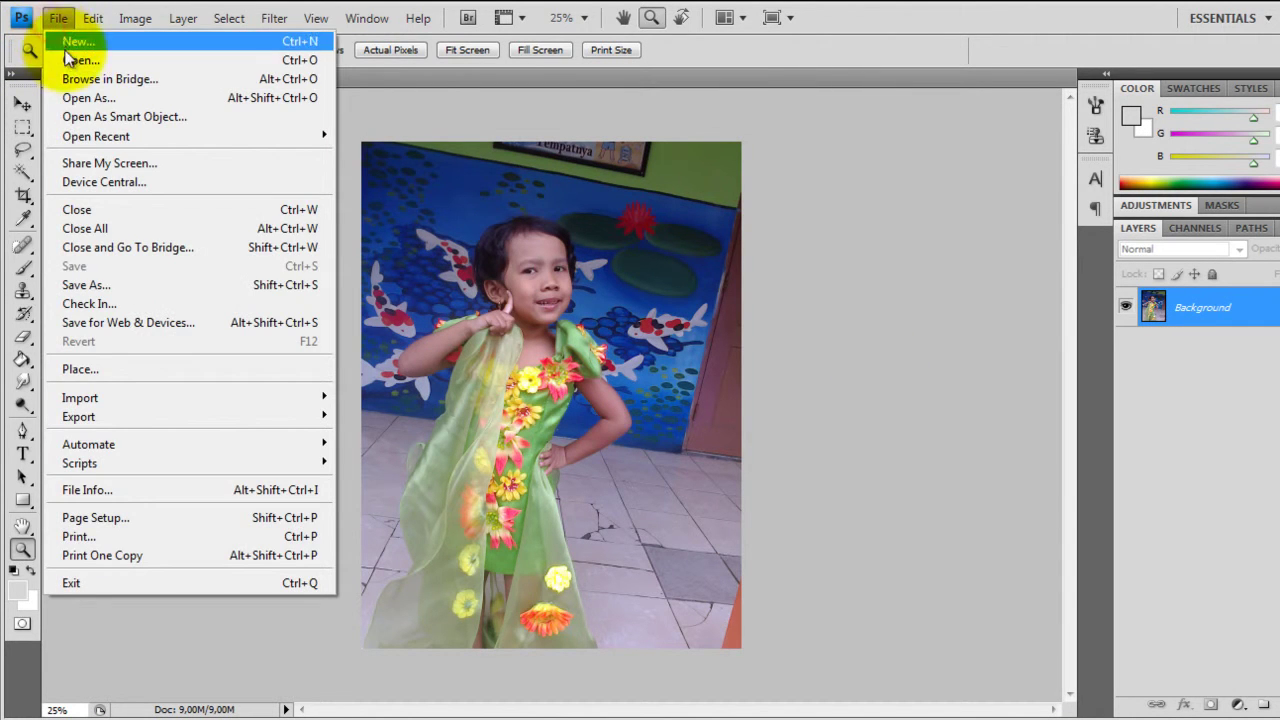
click(79, 60)
double_click(647, 175)
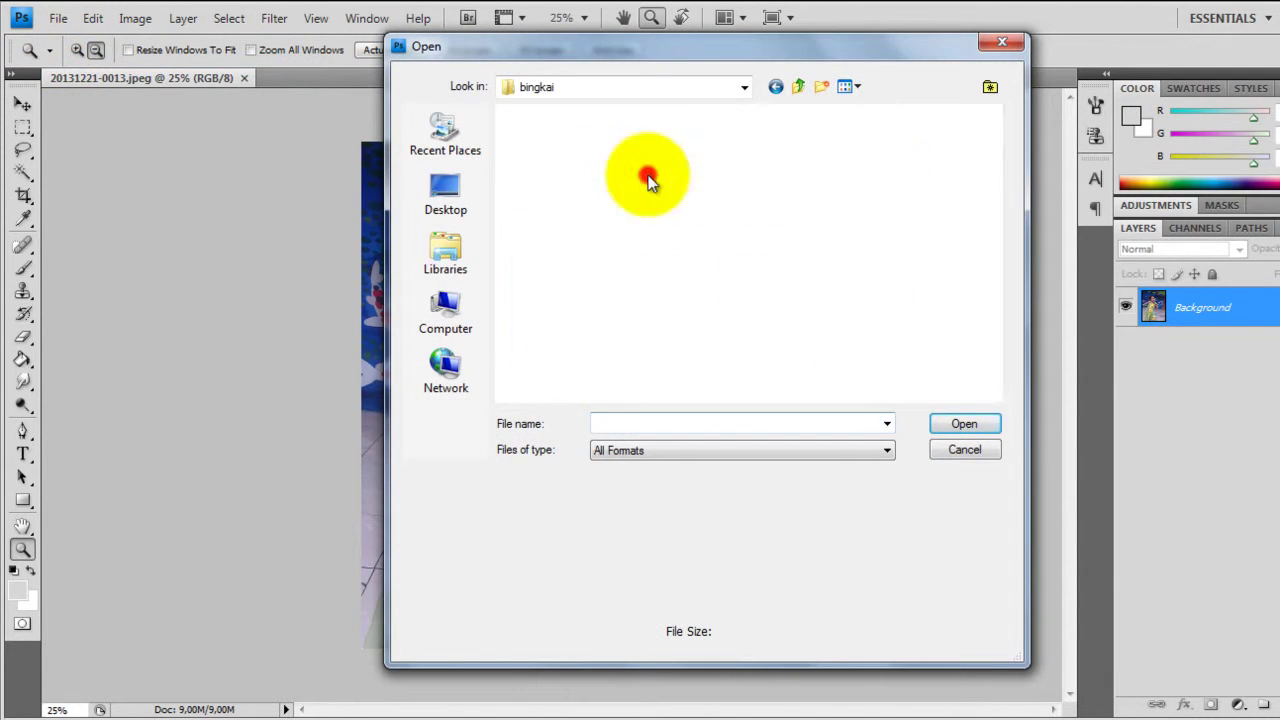
click(782, 294)
scroll(781, 290, down, 2)
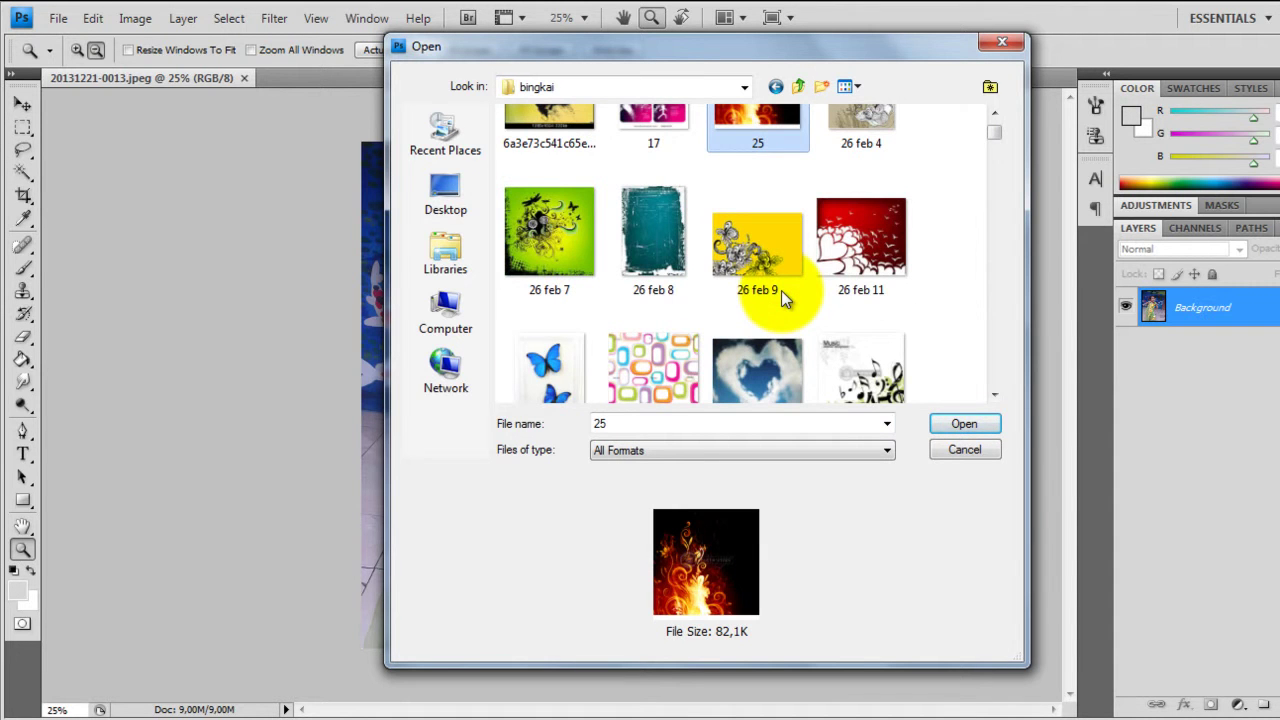
click(993, 398)
click(993, 398)
click(993, 398)
click(993, 398)
click(993, 398)
click(993, 398)
click(993, 398)
click(993, 398)
click(993, 398)
click(993, 398)
click(993, 398)
click(993, 398)
click(993, 398)
click(993, 398)
click(993, 398)
scroll(841, 305, down, 1)
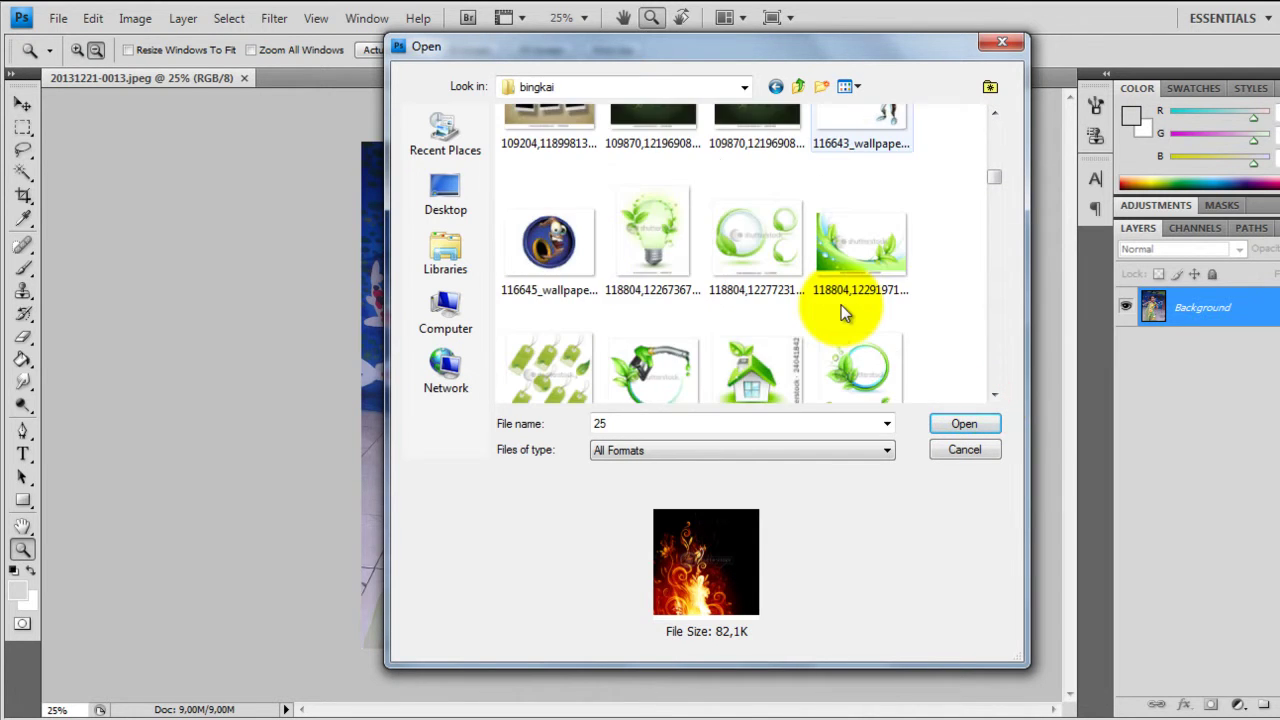
scroll(841, 305, down, 2)
scroll(841, 305, down, 1)
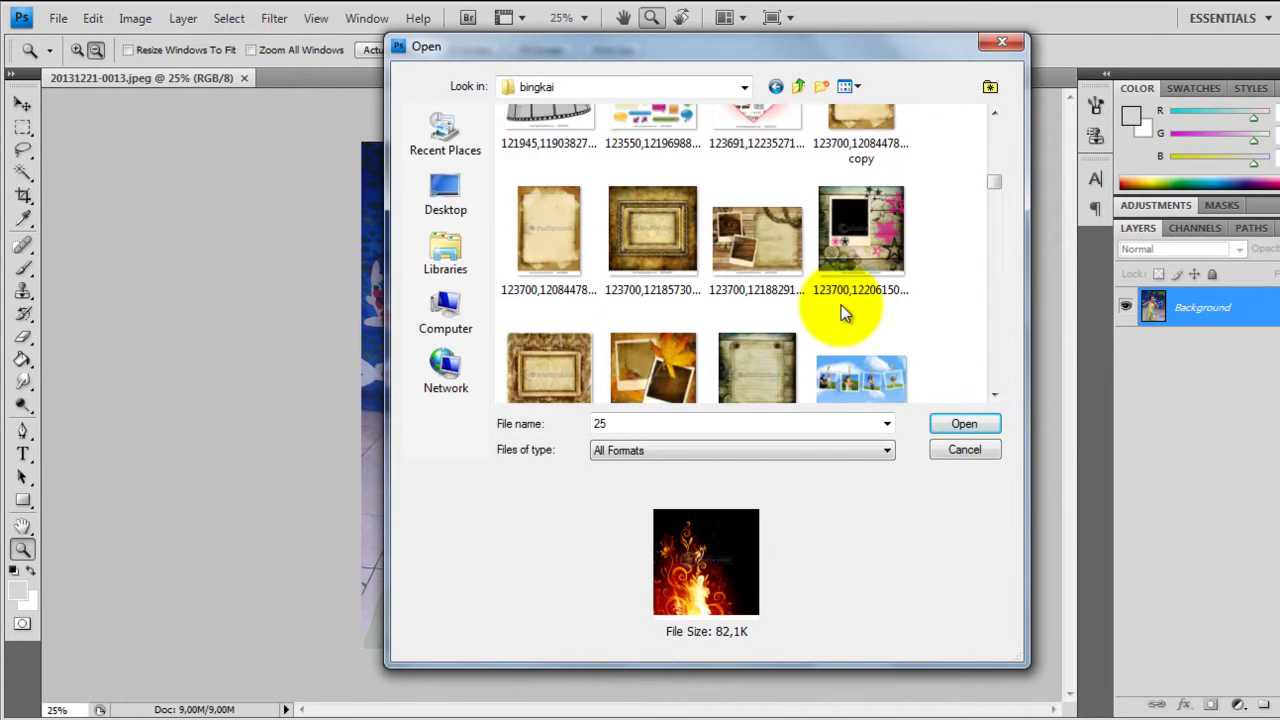
scroll(841, 305, down, 2)
scroll(841, 305, down, 2)
scroll(841, 305, down, 1)
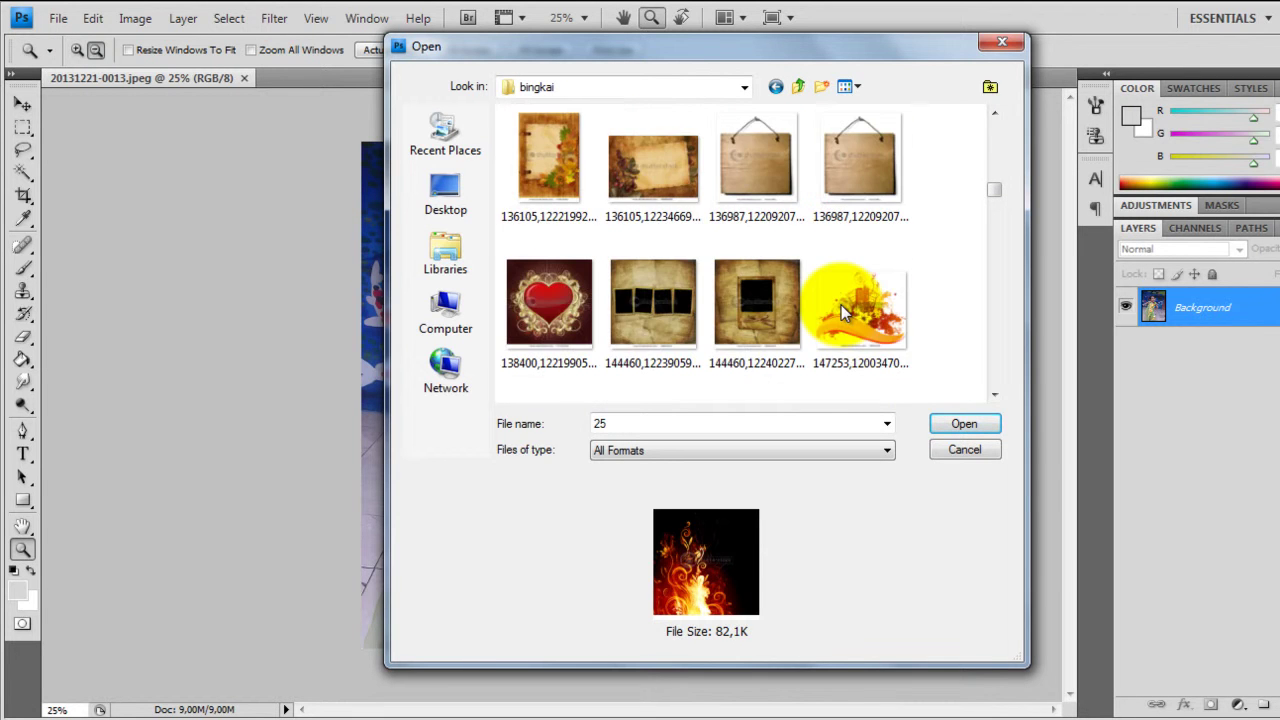
scroll(841, 305, down, 2)
click(855, 345)
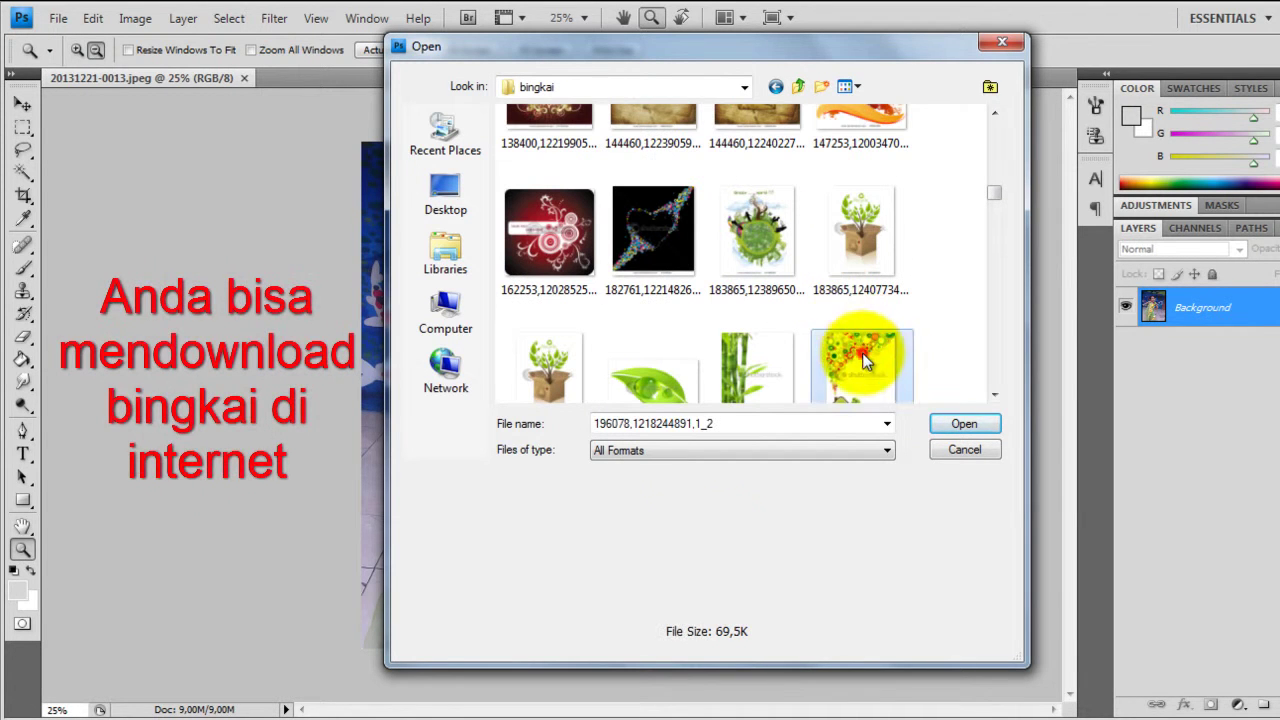
click(976, 426)
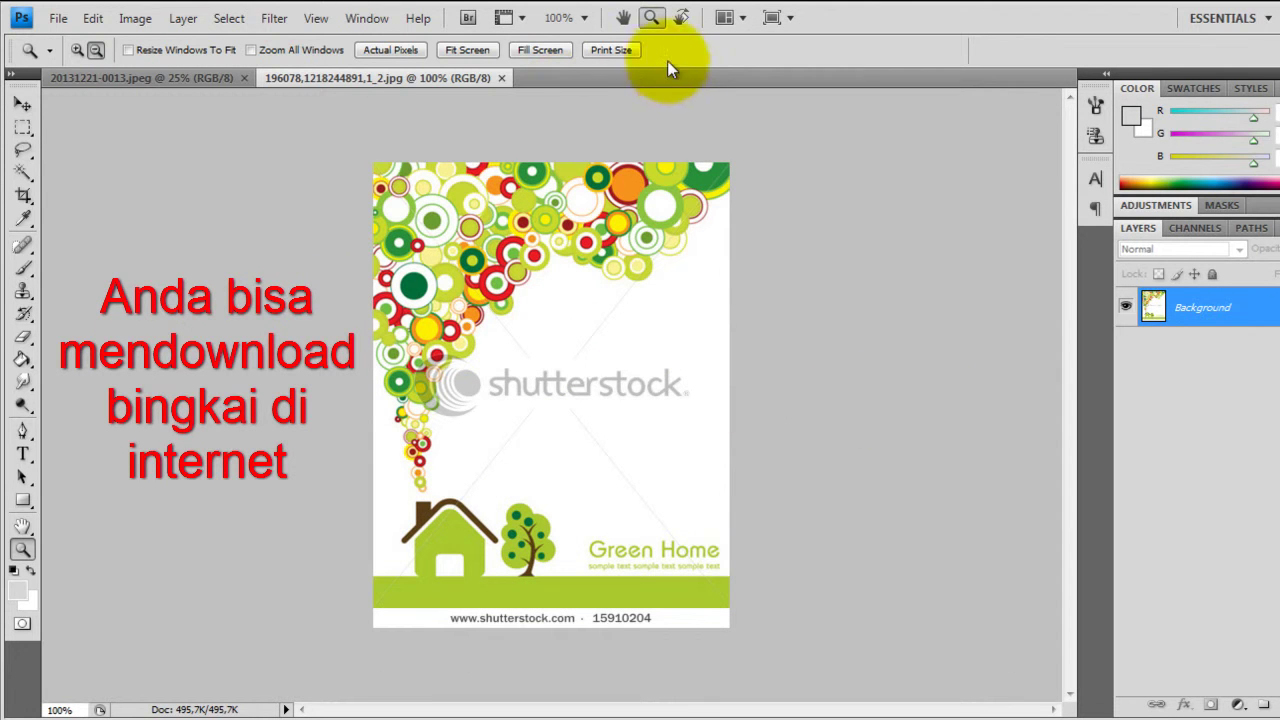
Tile both images 2-up vertically and duplicate the photo's Background layer as Background copy.
click(738, 26)
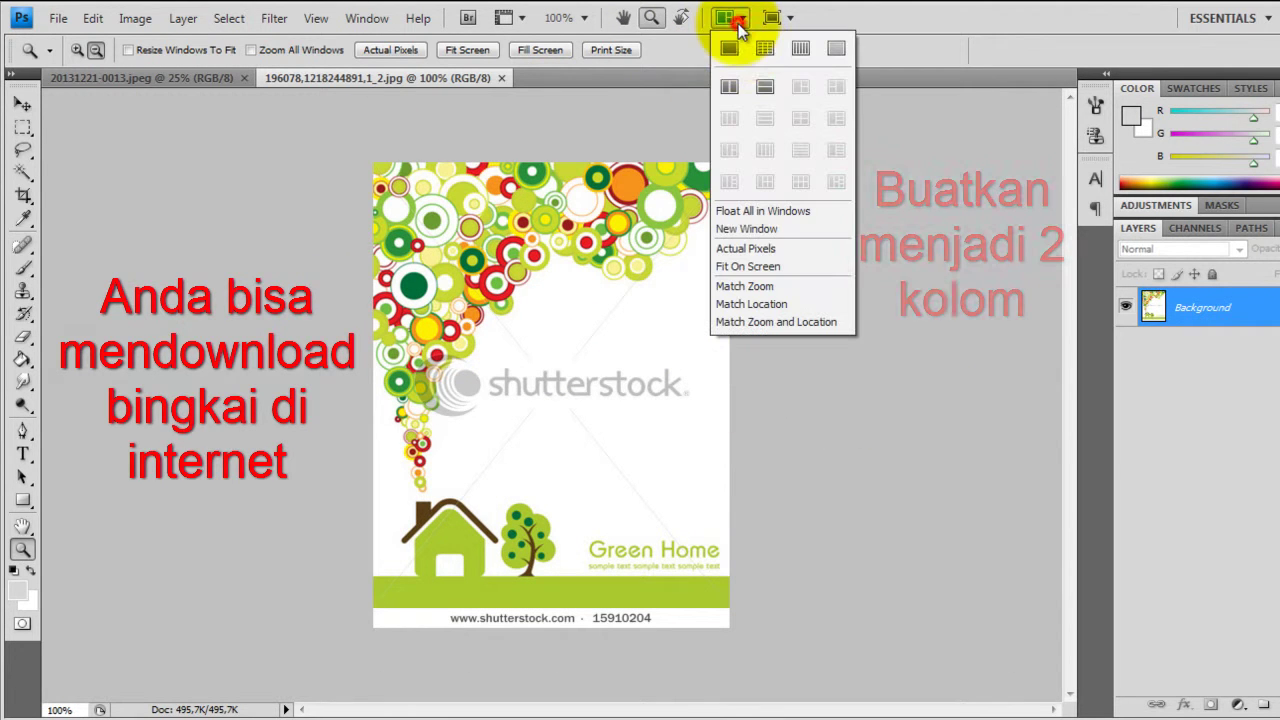
click(731, 89)
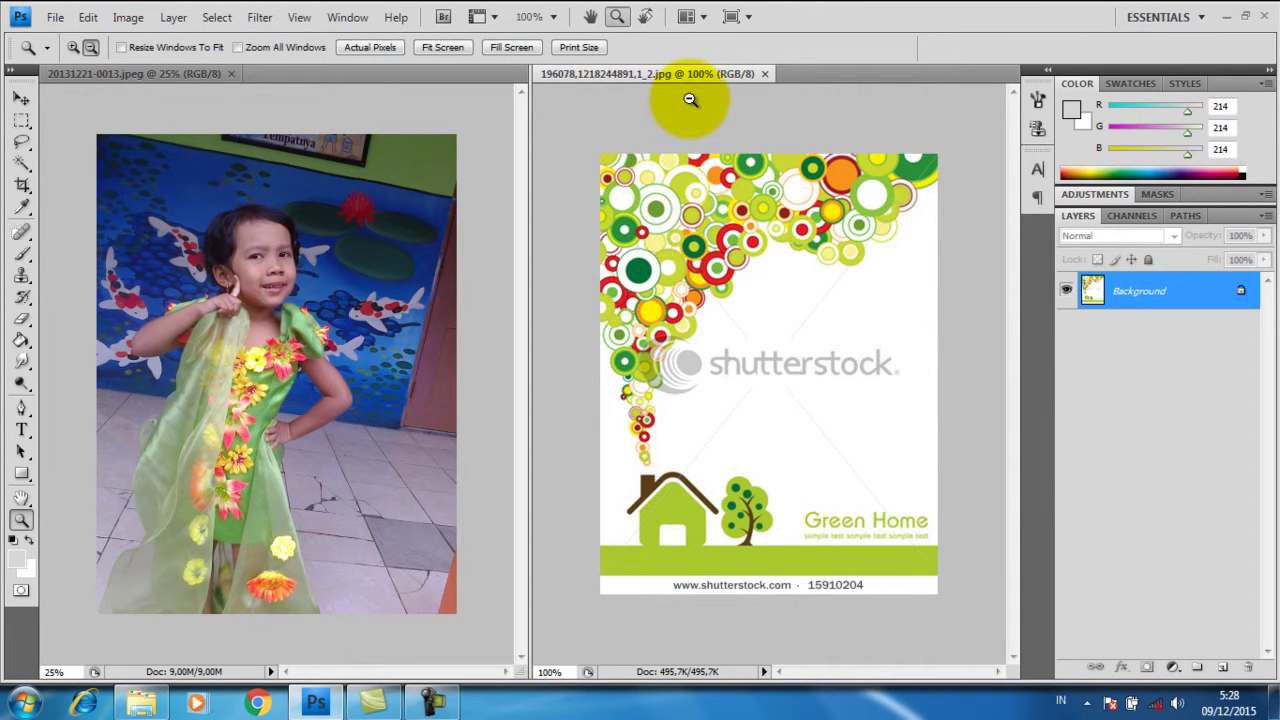
click(130, 78)
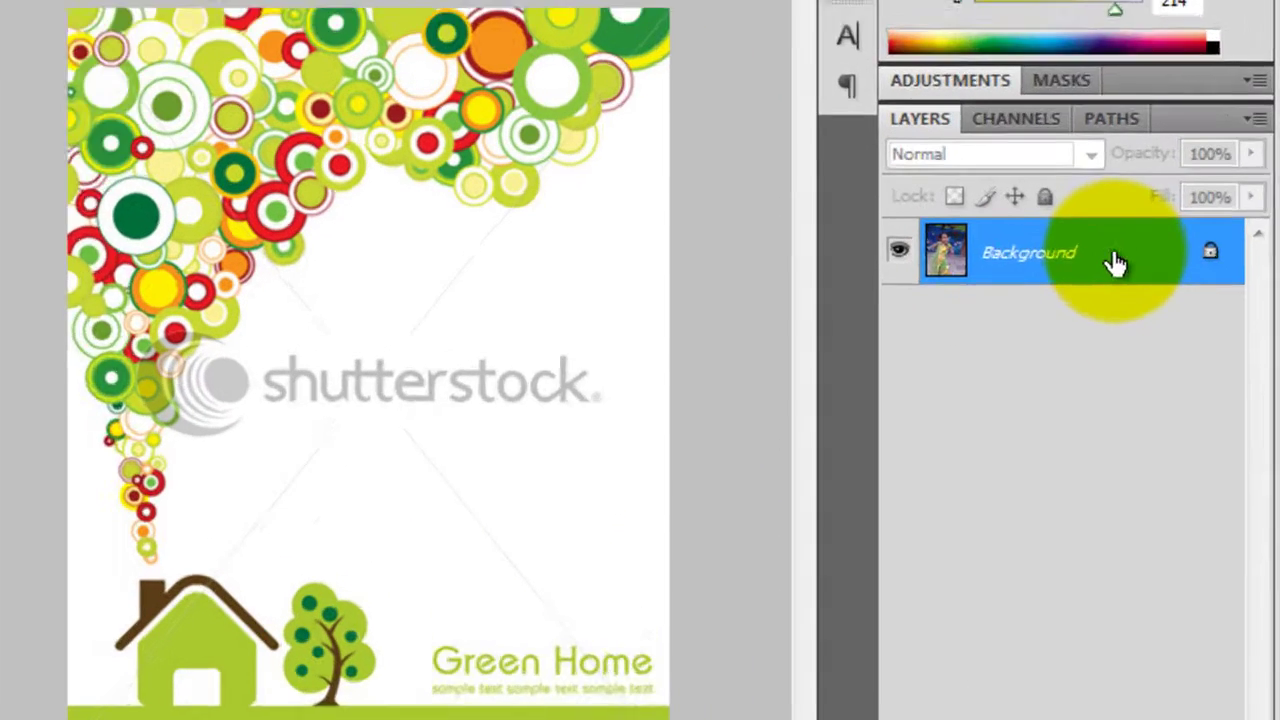
right_click(1188, 289)
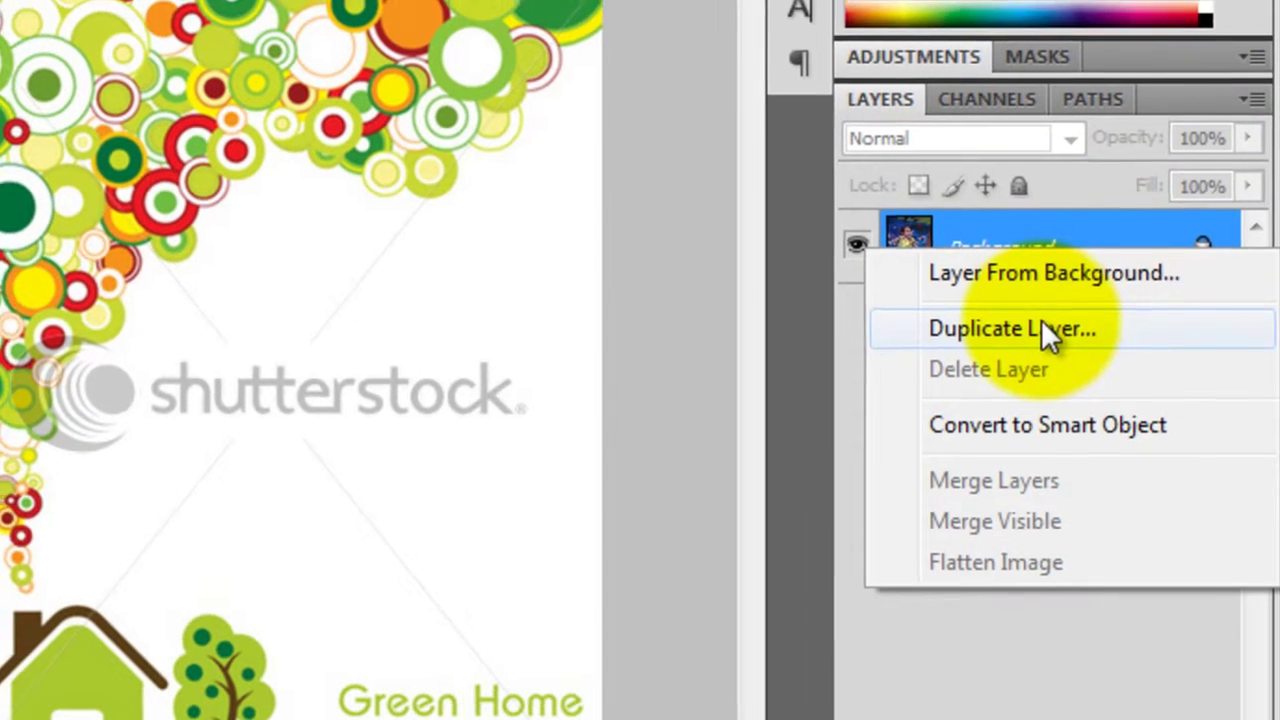
click(1040, 323)
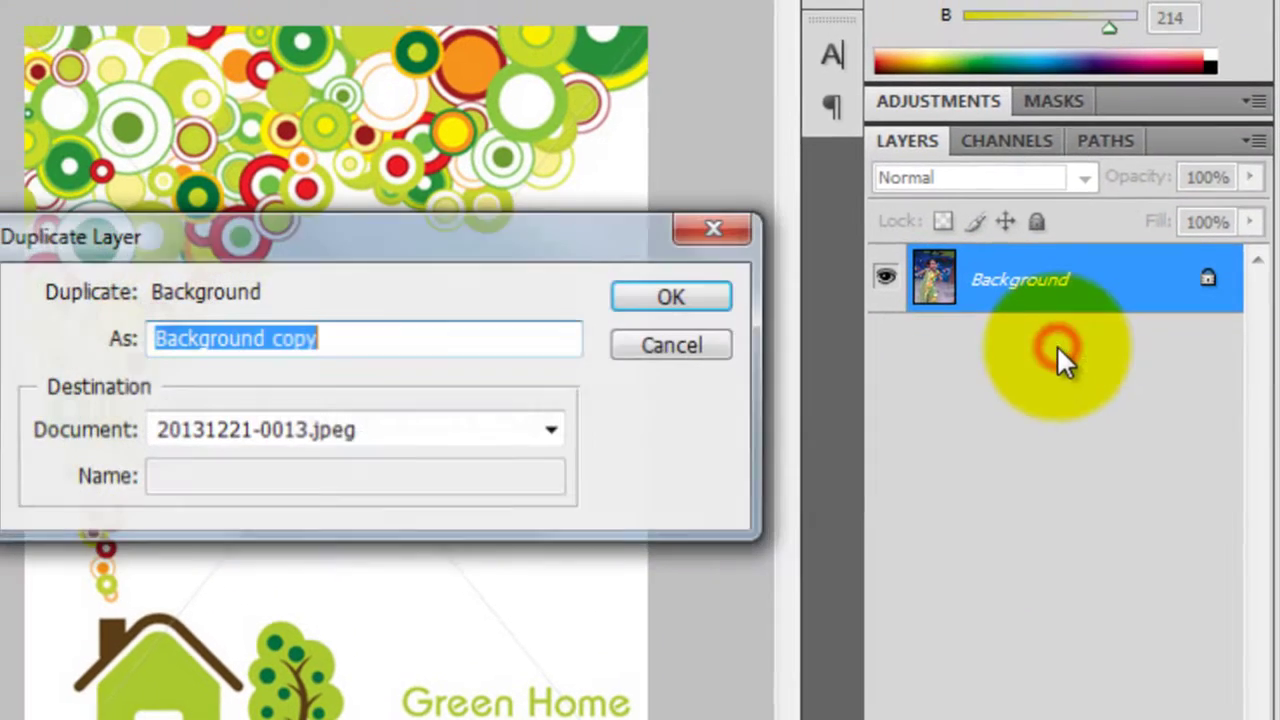
click(677, 300)
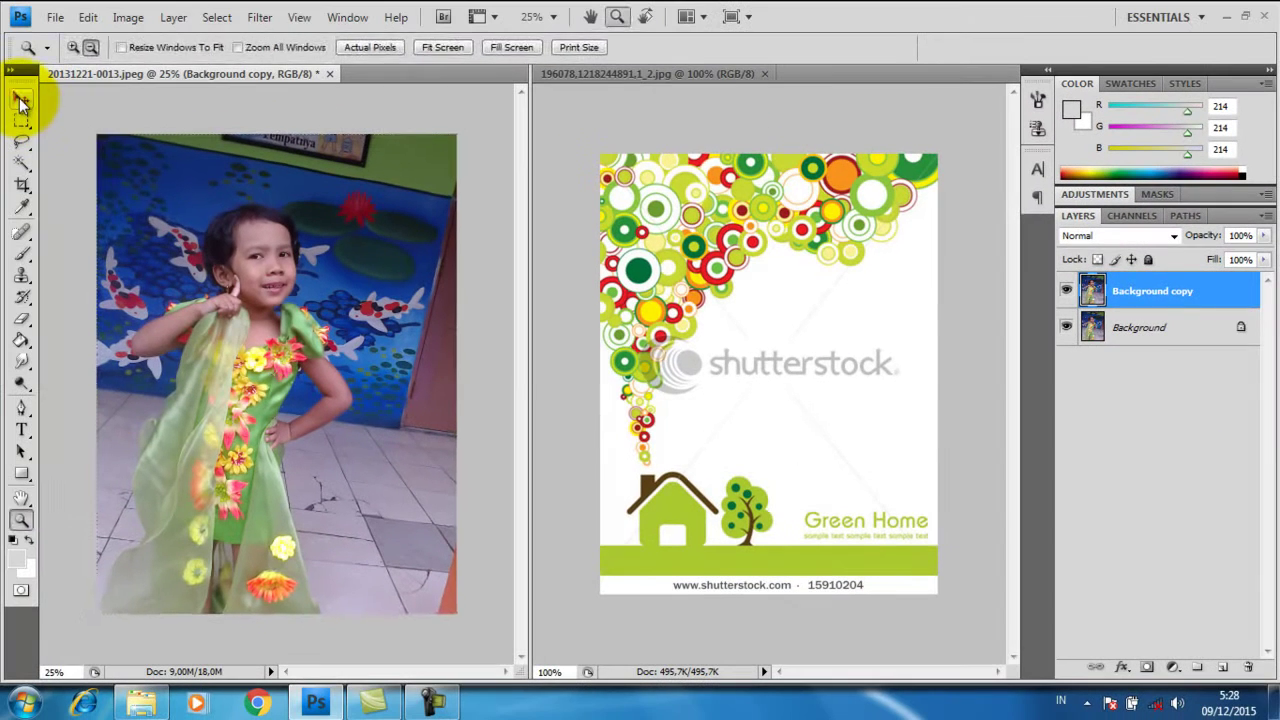
click(22, 102)
Drag the frame onto the photo as Layer 1 and stretch it to about 450% by 460%.
click(697, 280)
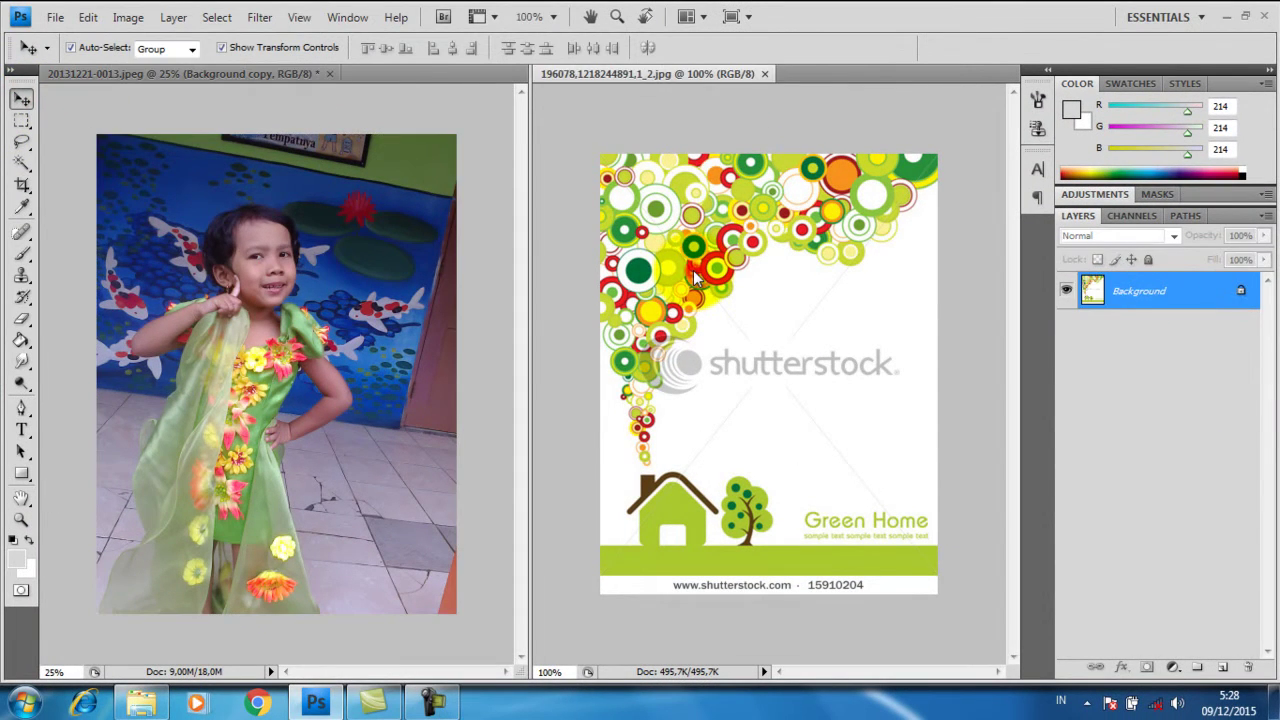
drag(697, 278, 404, 283)
mouse_move(241, 209)
mouse_down()
mouse_move(125, 187)
mouse_move(132, 153)
mouse_up()
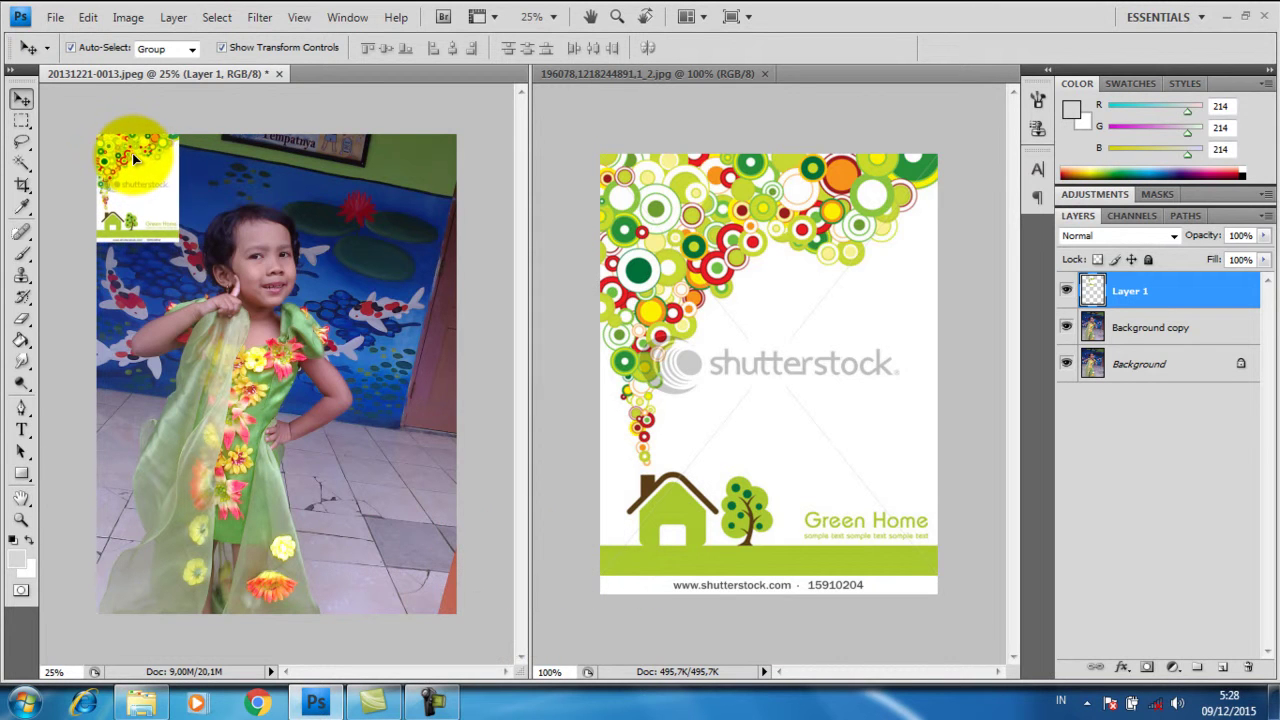
mouse_move(179, 241)
mouse_down()
mouse_move(335, 558)
mouse_move(474, 638)
mouse_up()
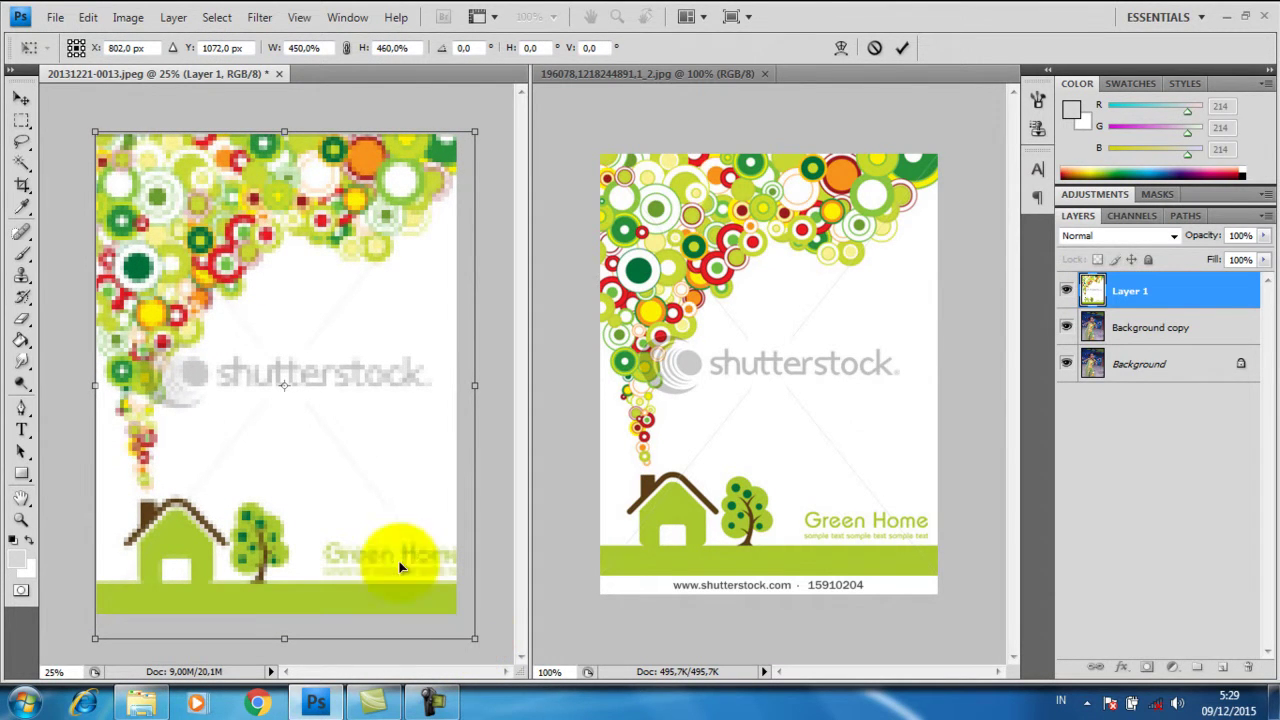
click(20, 98)
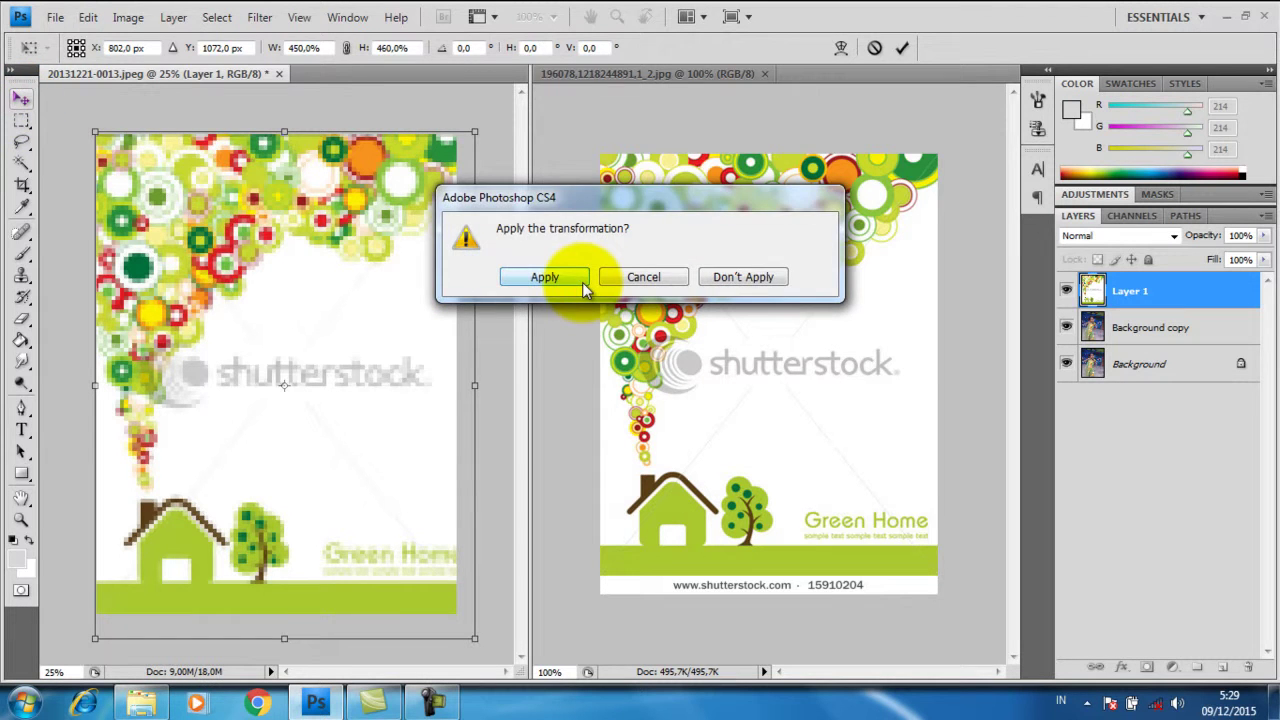
click(580, 282)
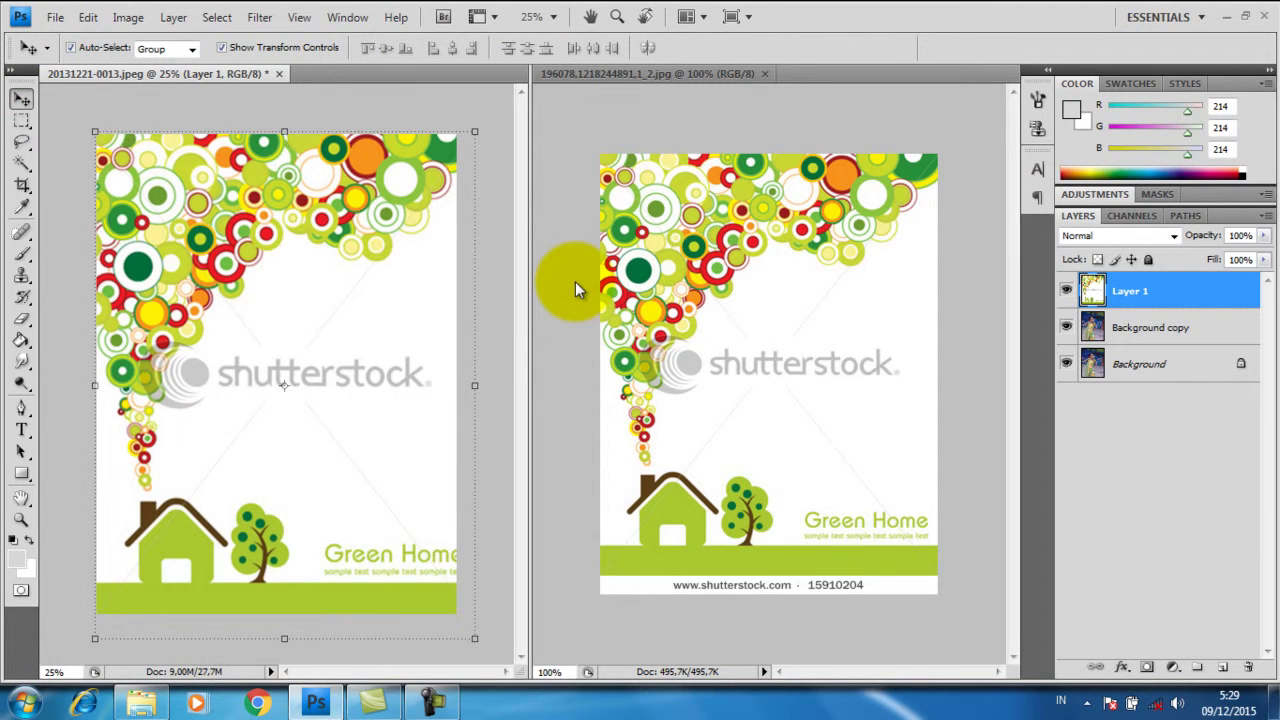
Close the frame file, then delete the frame's white areas using the Magic Wand at tolerance 32.
click(693, 72)
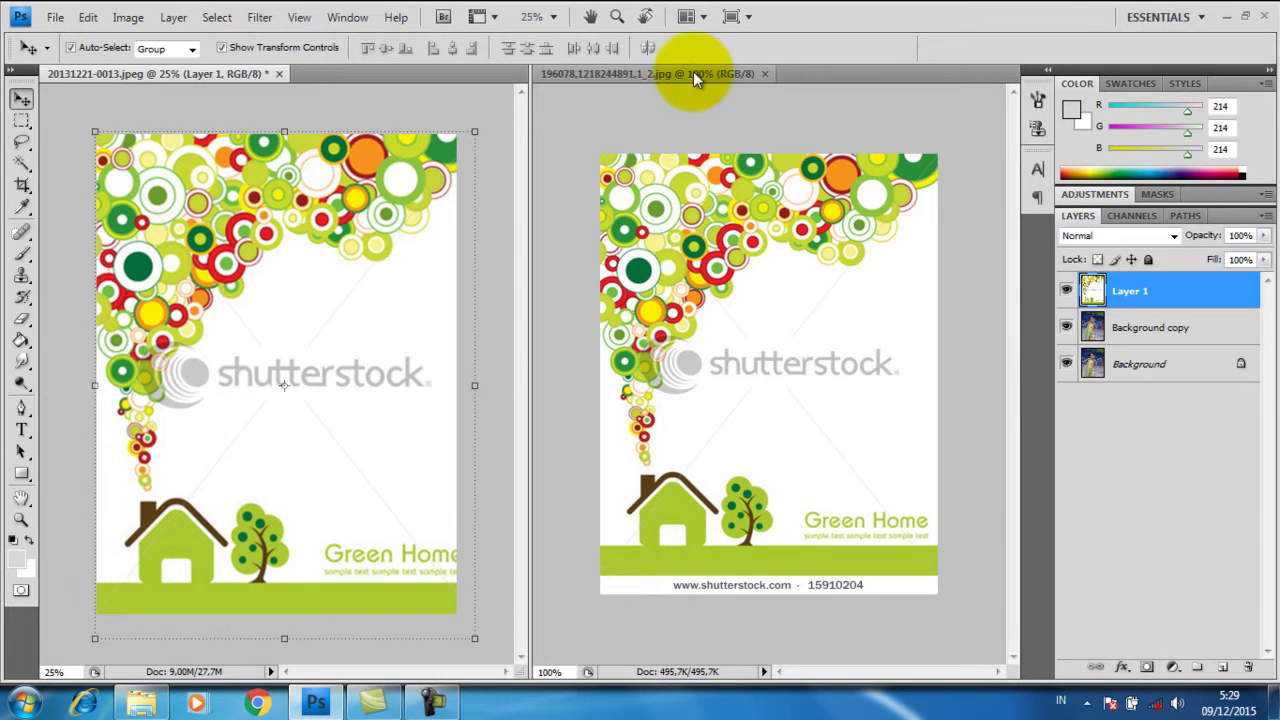
click(766, 73)
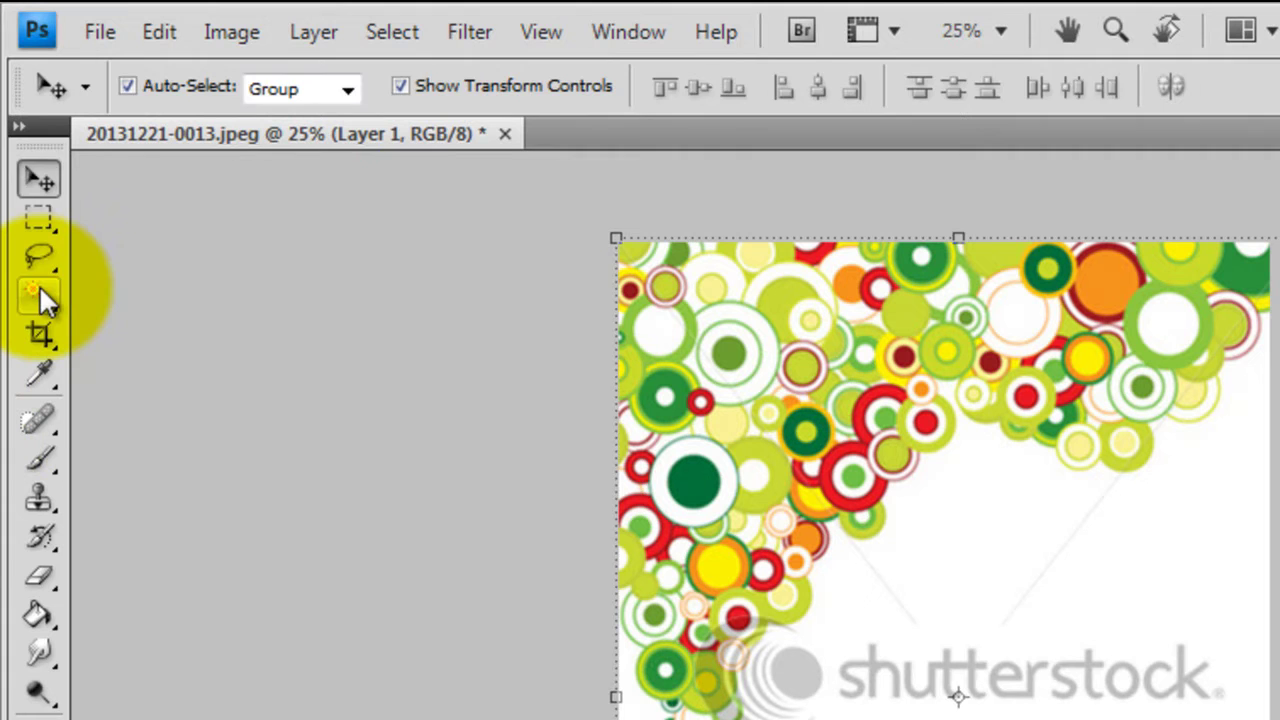
click(40, 292)
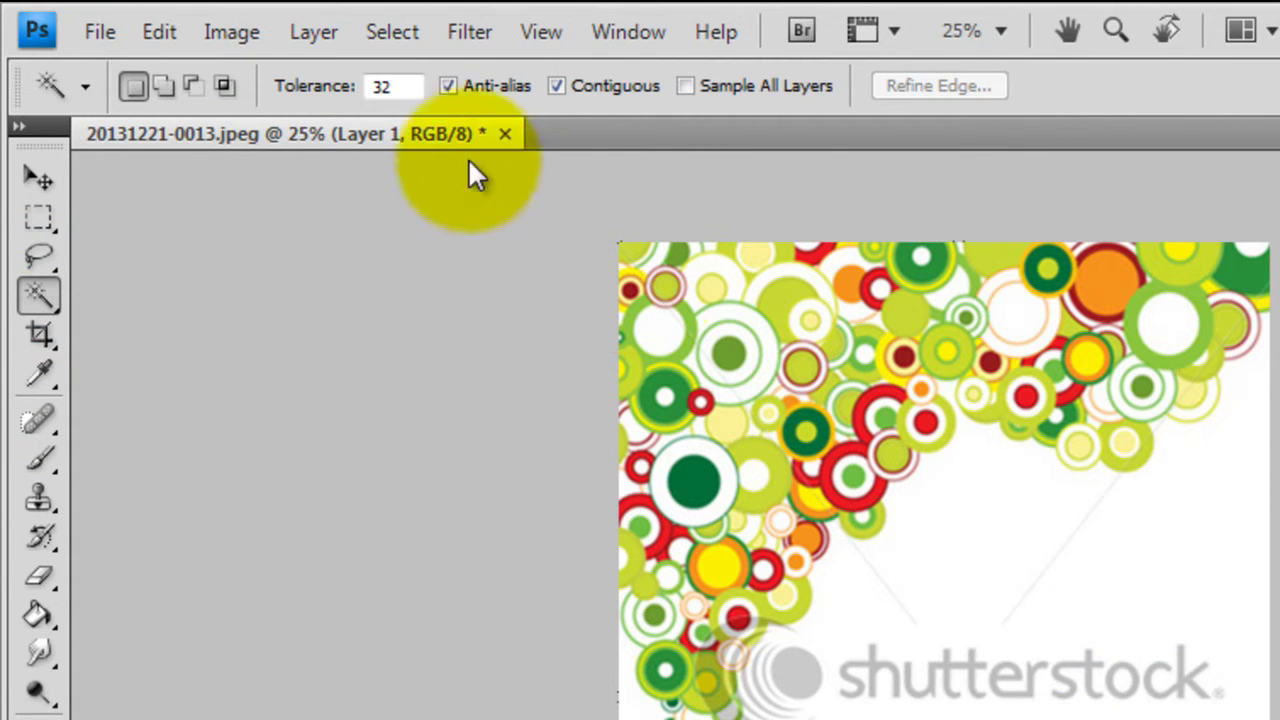
drag(408, 88, 355, 91)
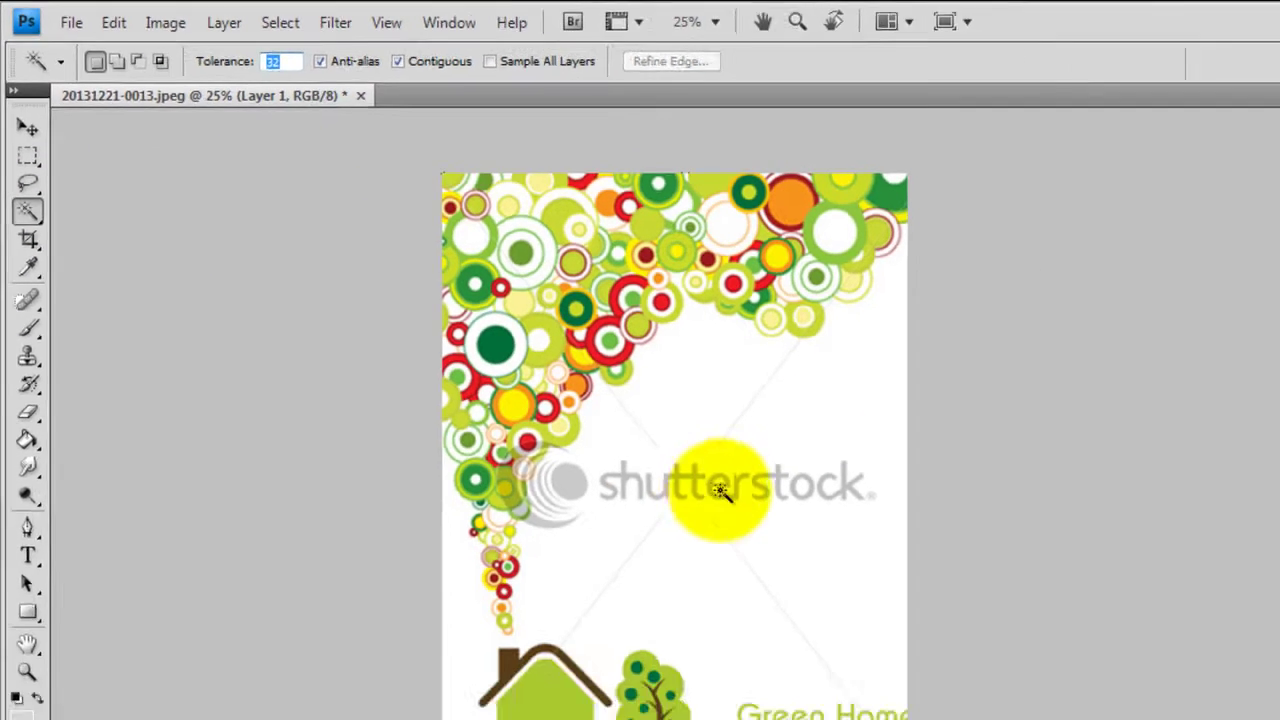
click(681, 373)
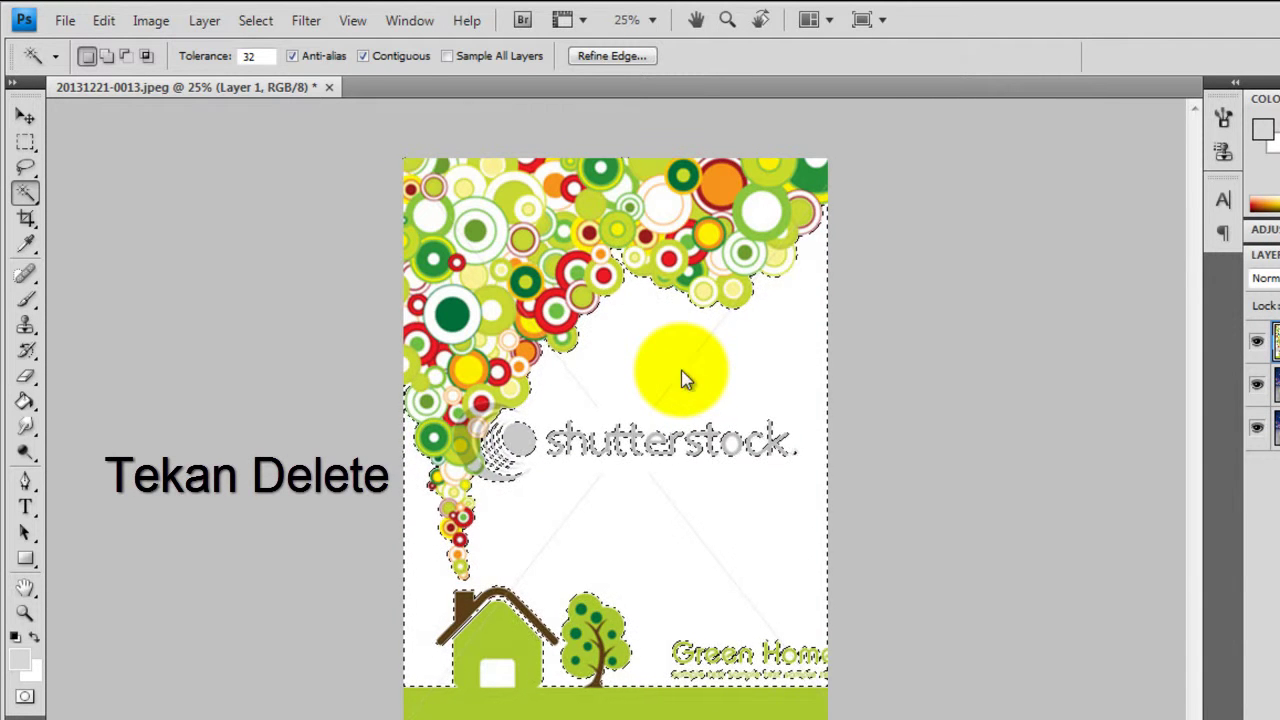
key(Delete)
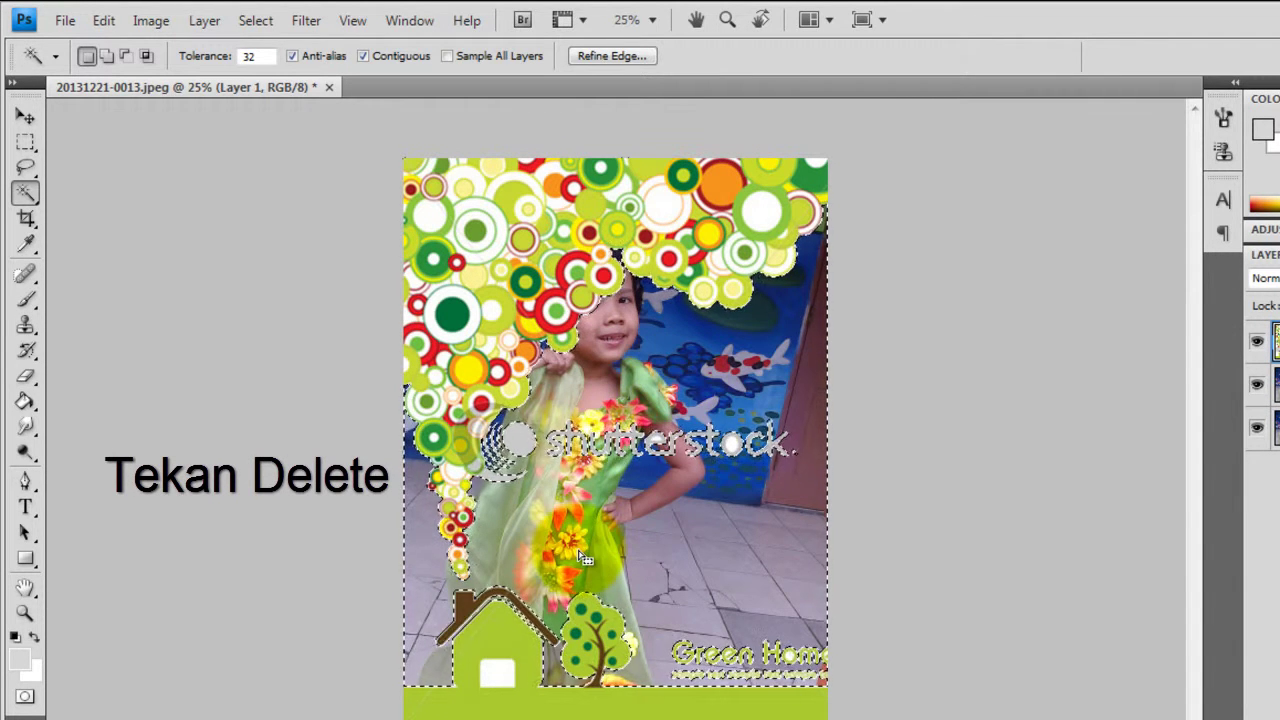
click(500, 673)
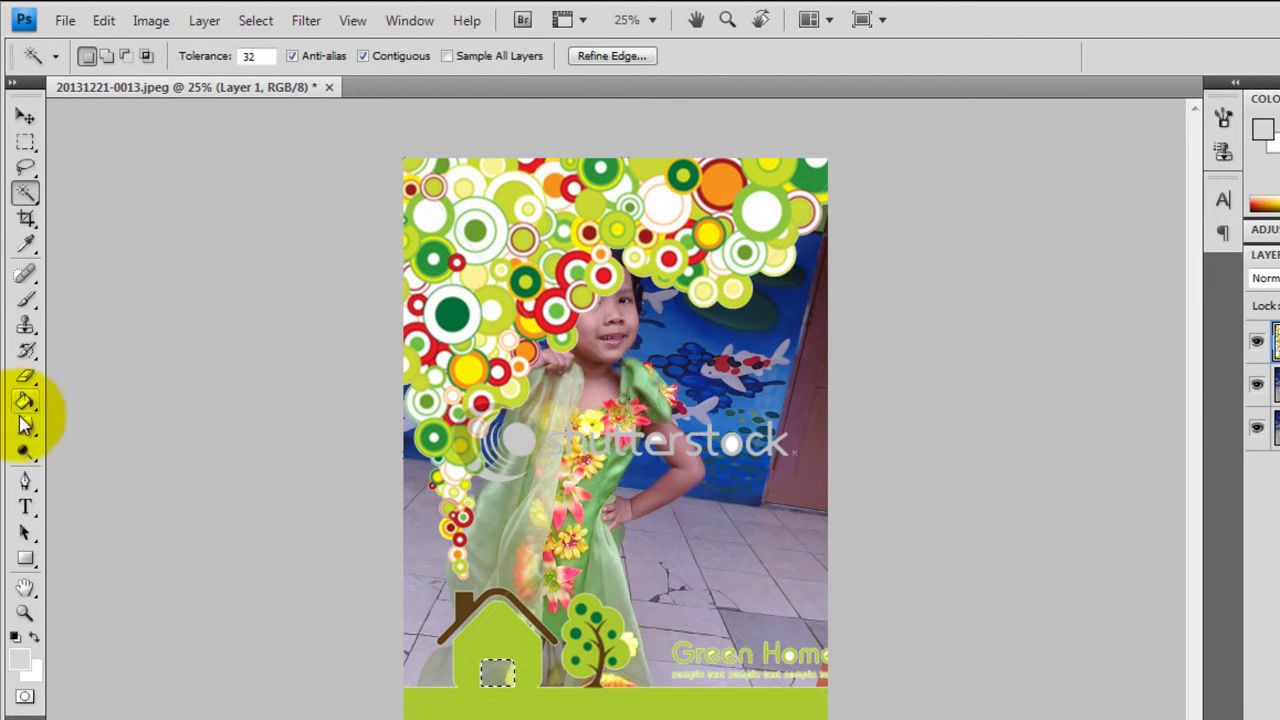
Eraser-brush away the shutterstock text and the Green Home caption on the frame layer.
click(25, 376)
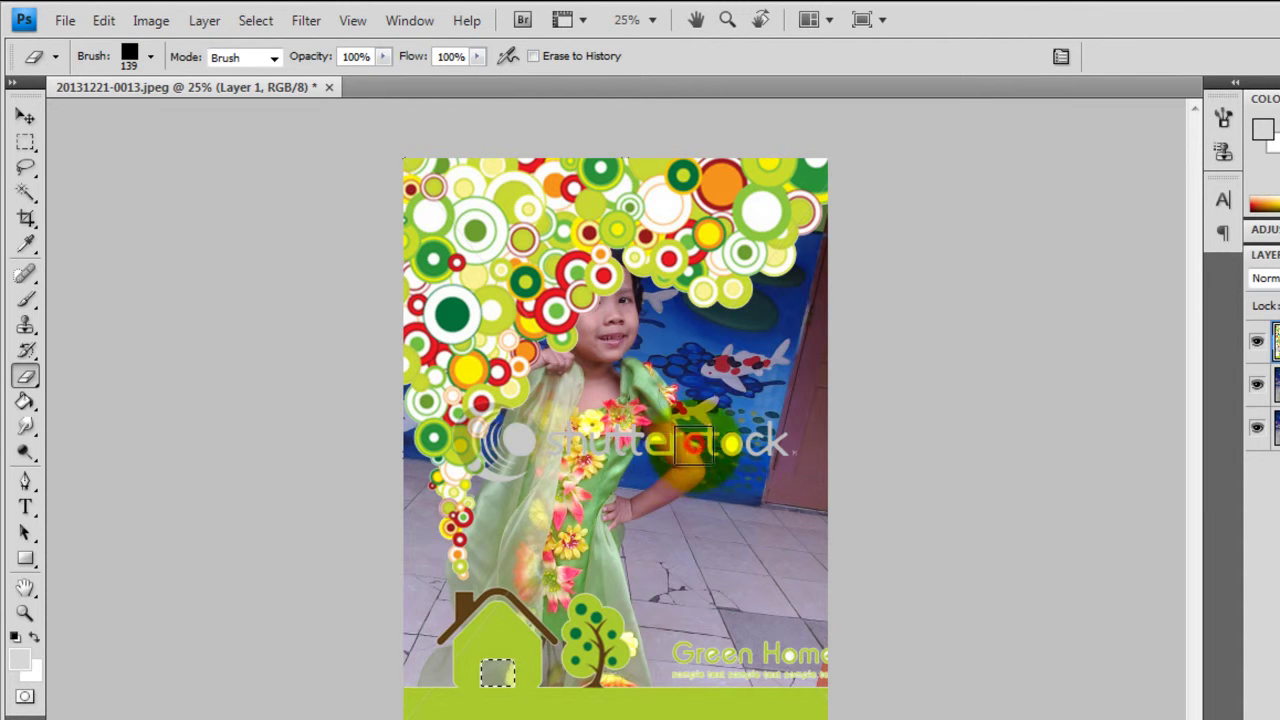
click(27, 220)
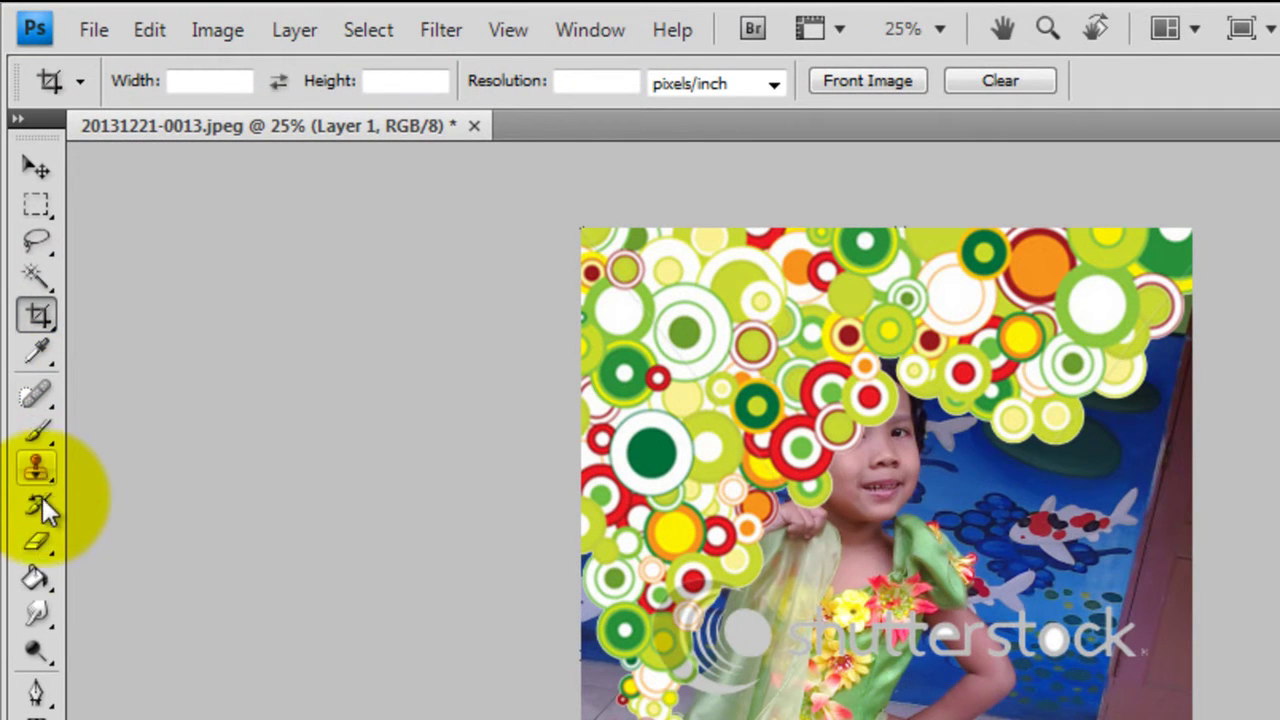
click(40, 541)
mouse_move(666, 455)
mouse_down()
mouse_move(929, 471)
mouse_move(586, 449)
mouse_up()
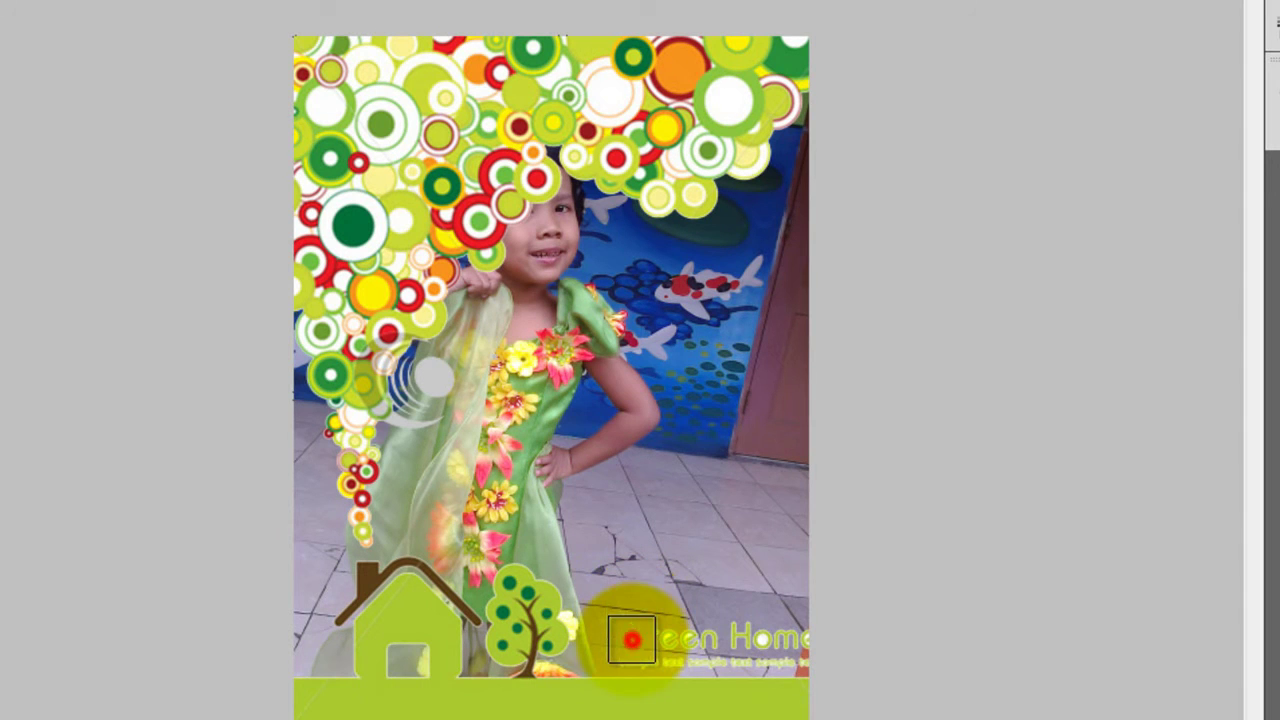
drag(632, 640, 808, 646)
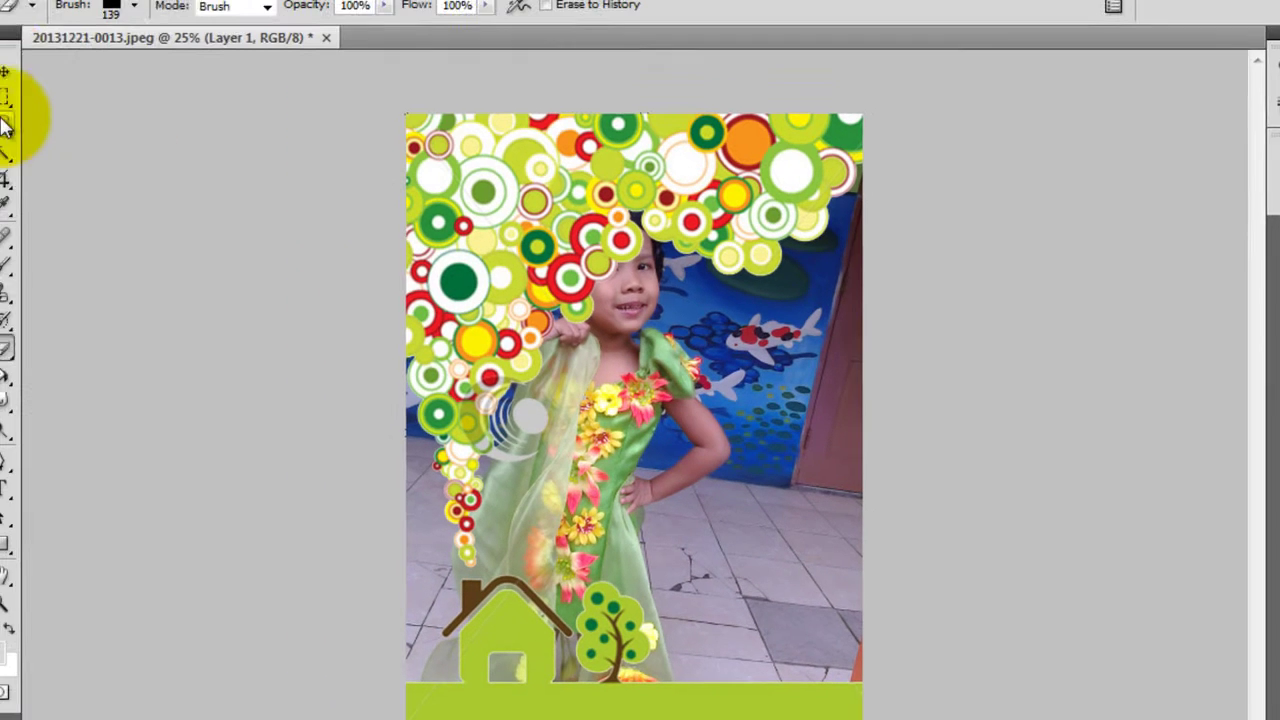
click(10, 76)
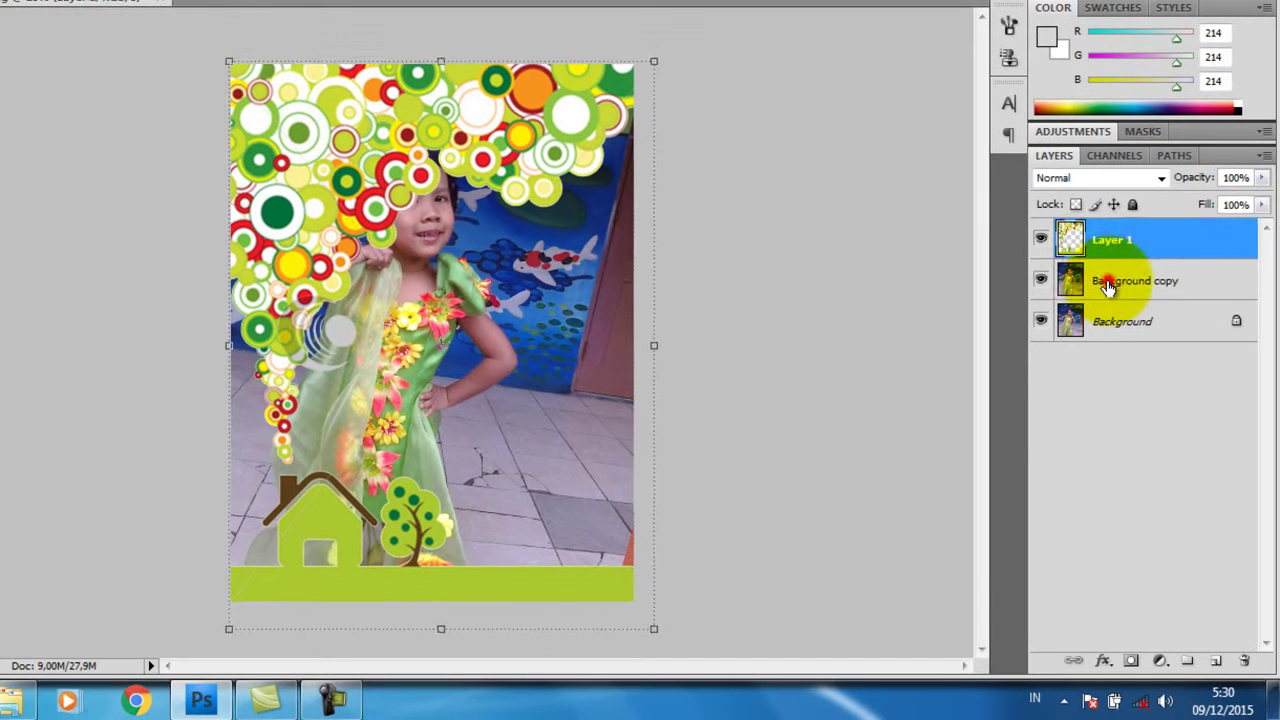
Free-transform the Background copy photo larger, shifting it right and down to centre the girl.
click(1100, 282)
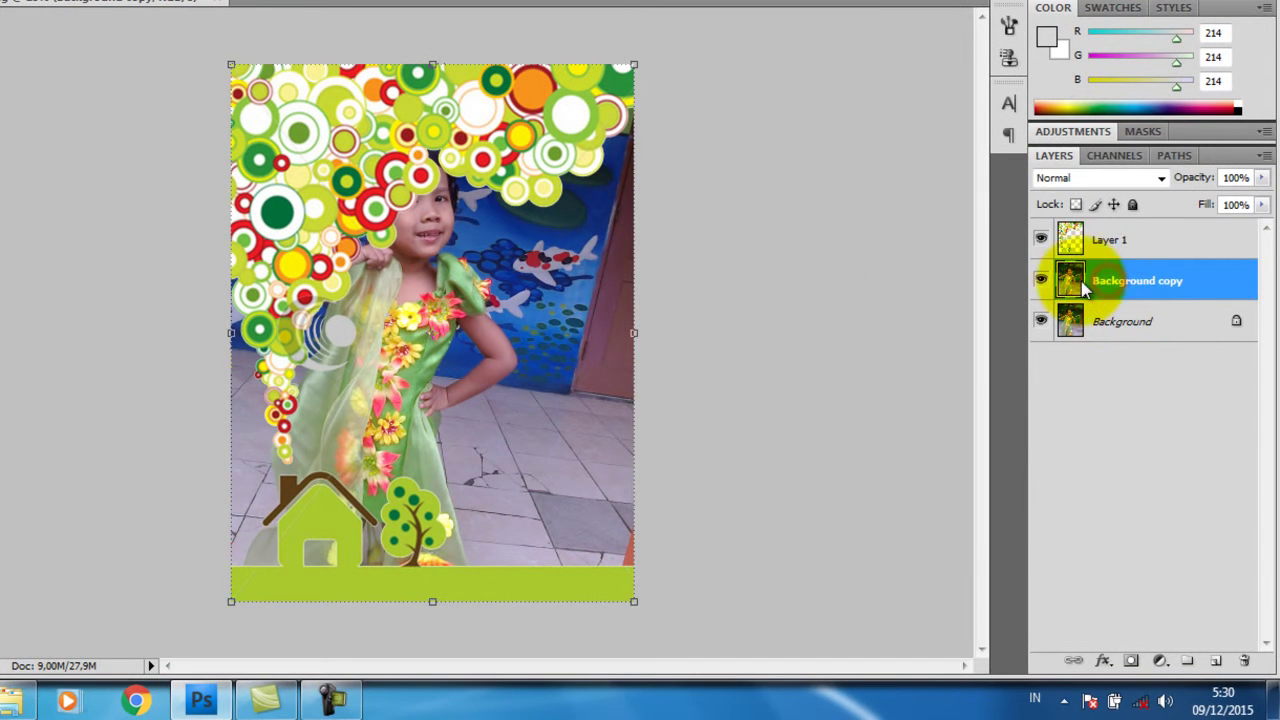
drag(512, 285, 633, 393)
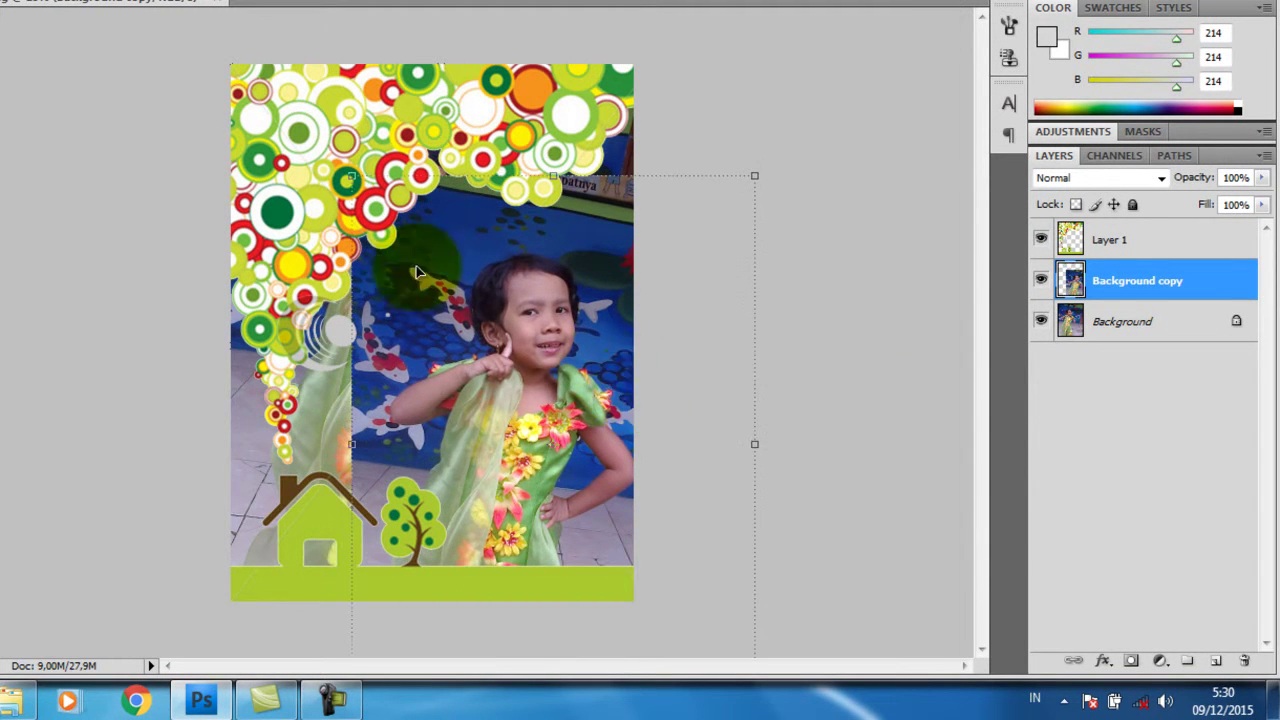
mouse_move(349, 178)
mouse_down()
mouse_move(176, 85)
mouse_move(197, 45)
mouse_up()
mouse_move(478, 305)
mouse_down()
mouse_move(509, 357)
mouse_move(506, 390)
mouse_up()
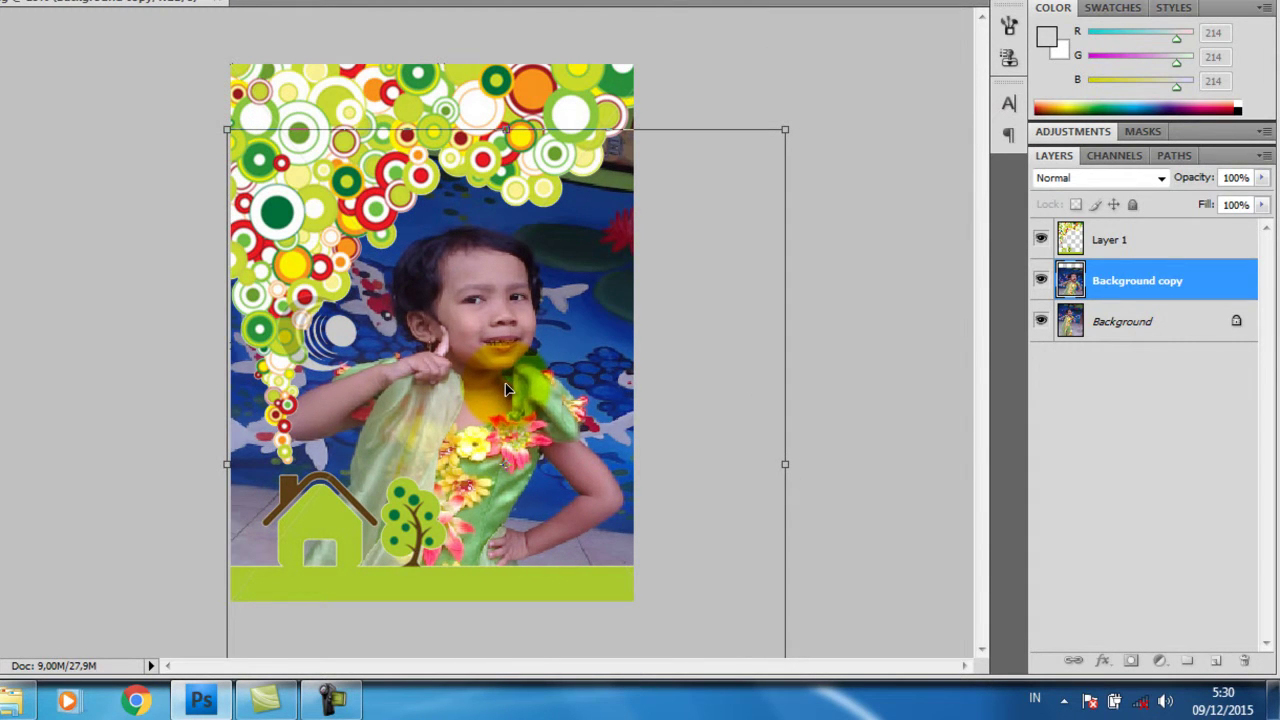
click(785, 153)
drag(790, 129, 780, 87)
mouse_move(500, 257)
mouse_down()
mouse_move(518, 283)
mouse_move(506, 298)
mouse_move(507, 125)
mouse_move(496, 245)
mouse_move(475, 247)
mouse_up()
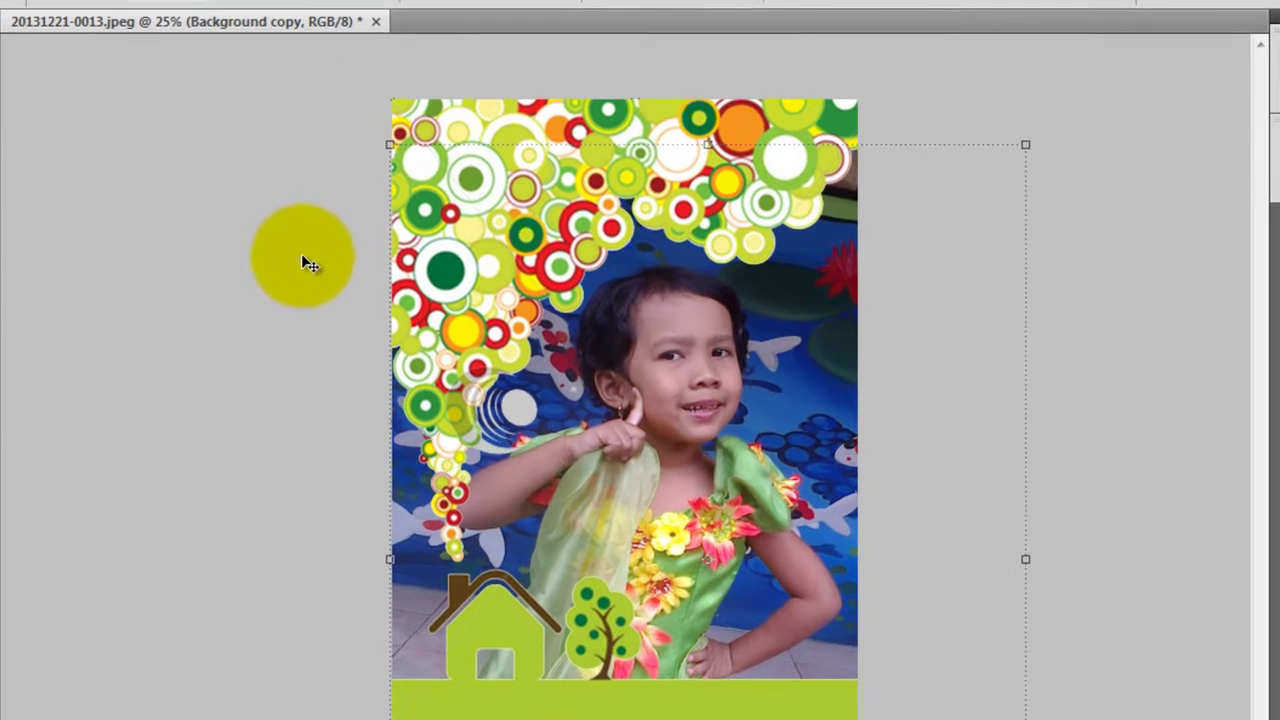
key(Return)
click(113, 180)
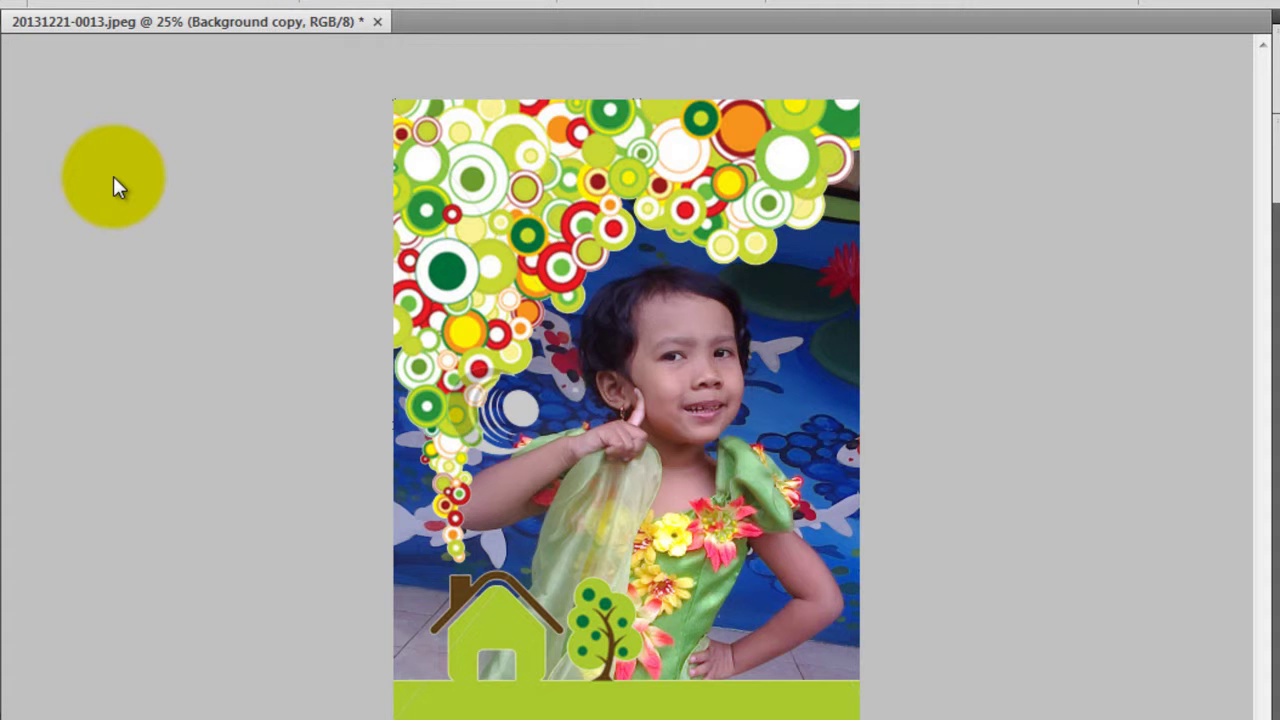
key(c)
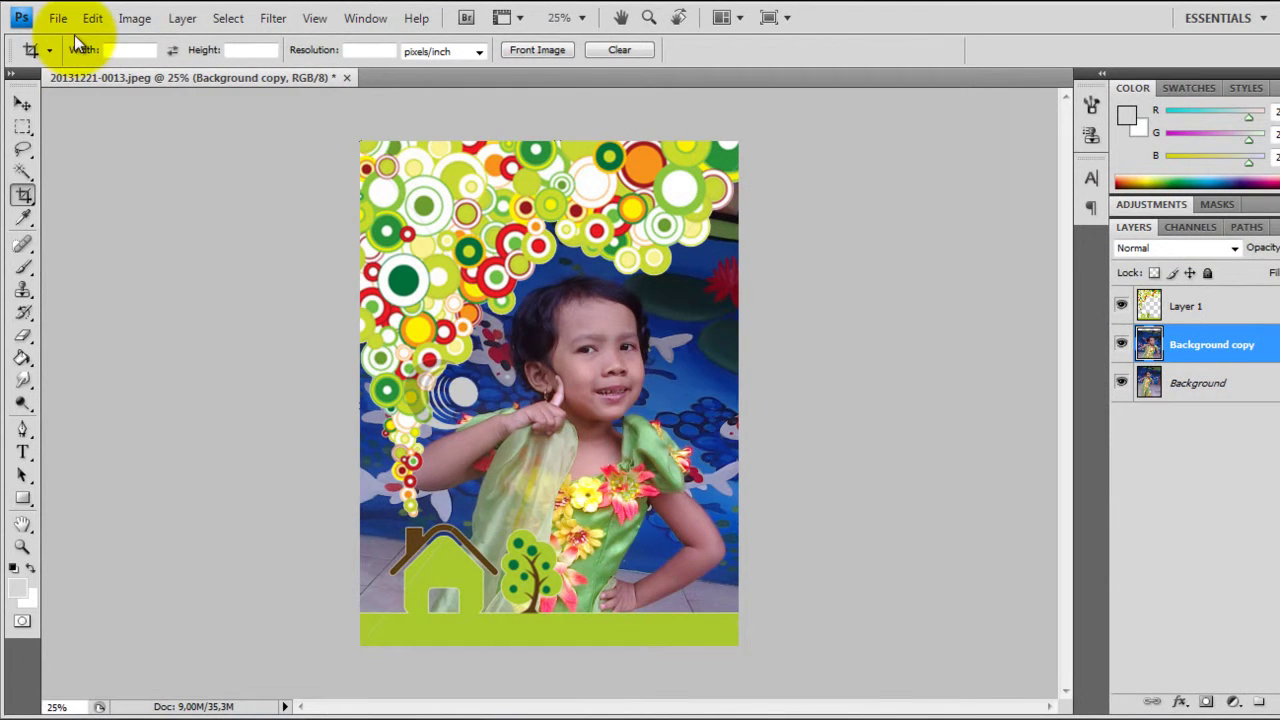
In Save As, target the Photoshop folder on D: with JPEG format and a new file name.
click(56, 19)
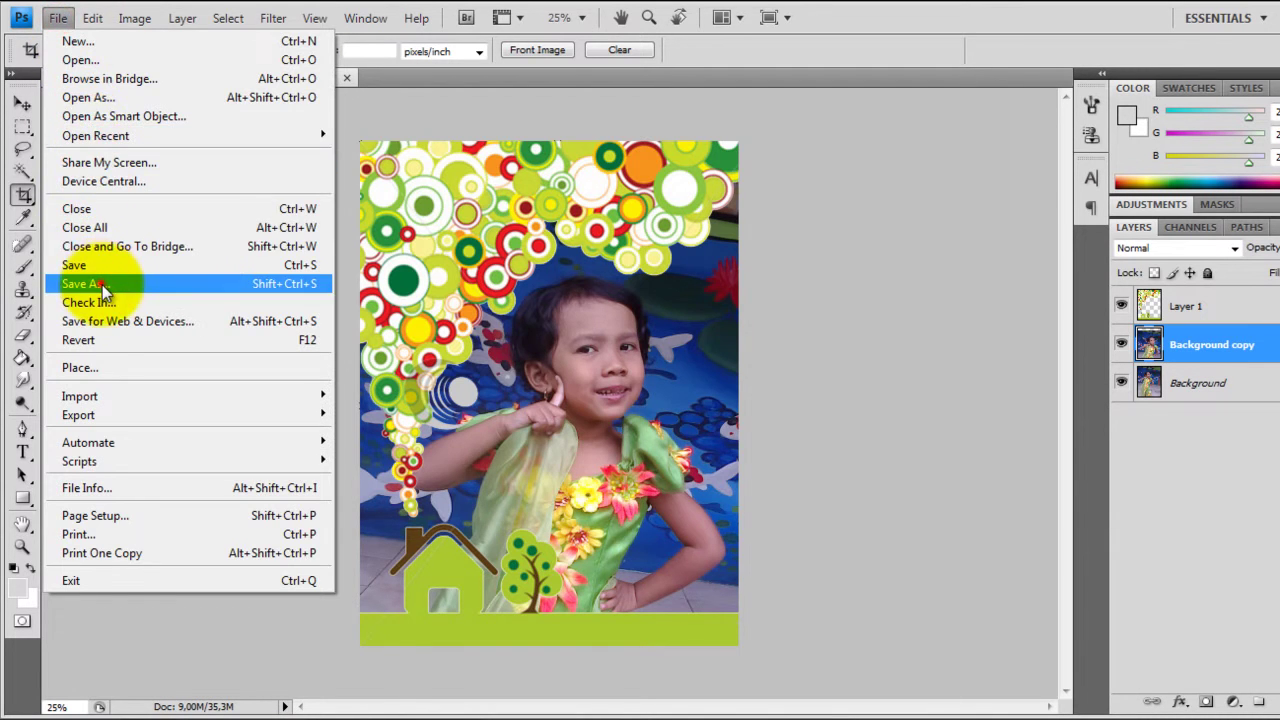
click(102, 284)
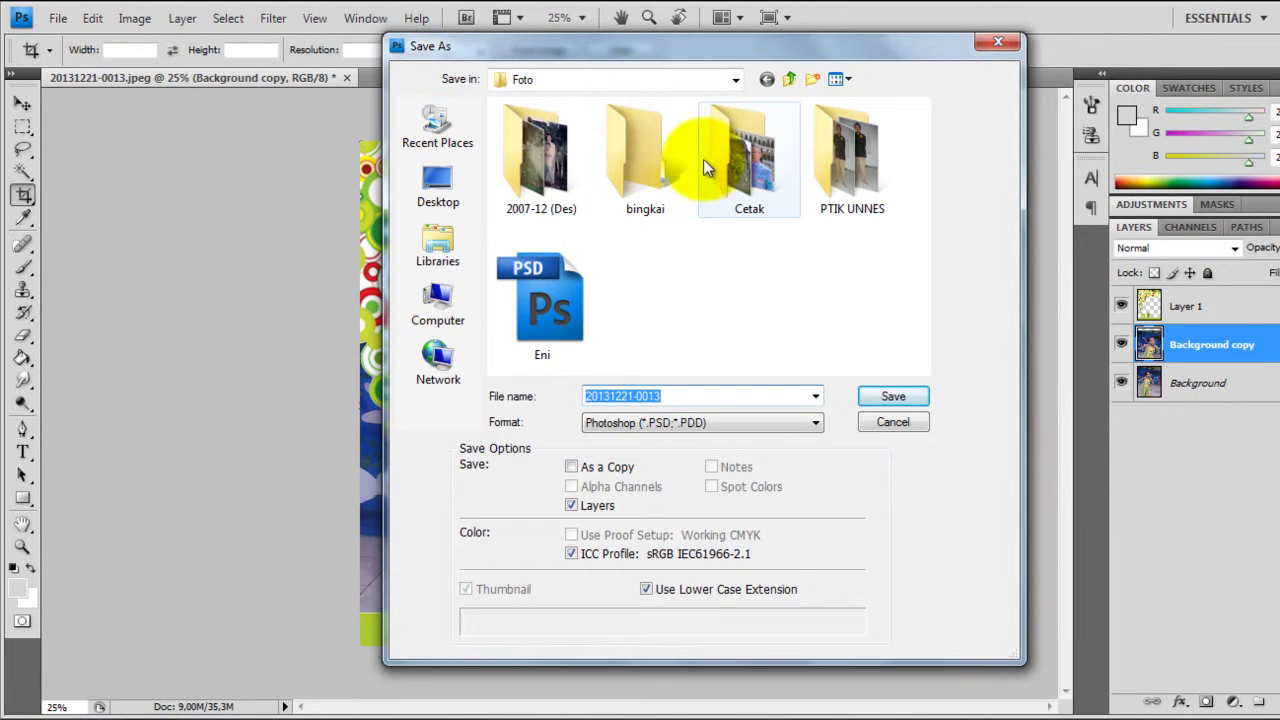
click(791, 82)
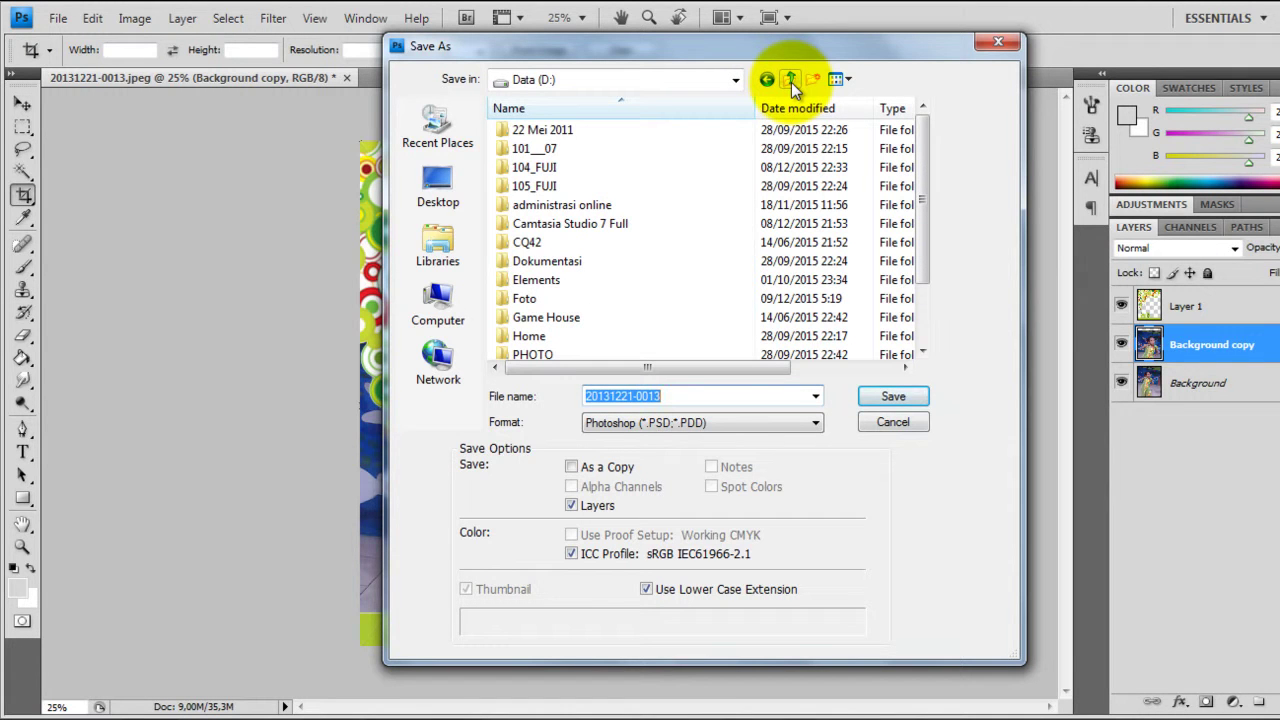
scroll(558, 330, down, 2)
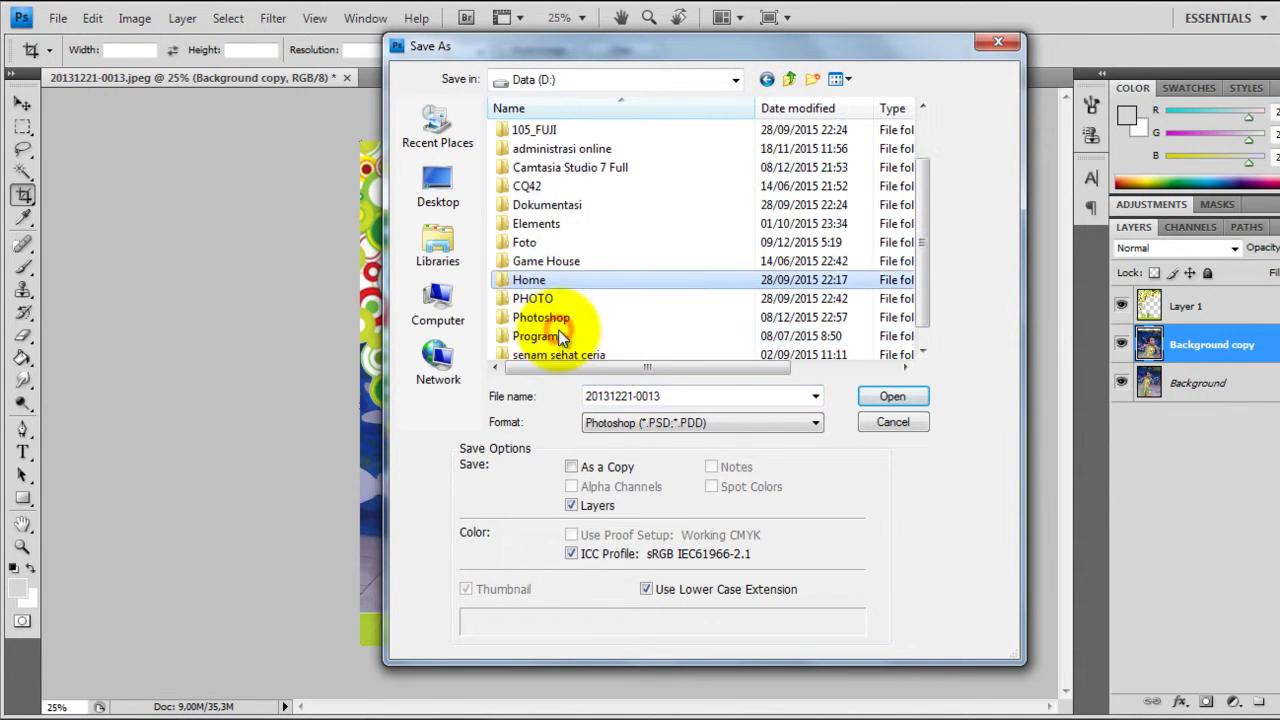
click(556, 298)
double_click(556, 298)
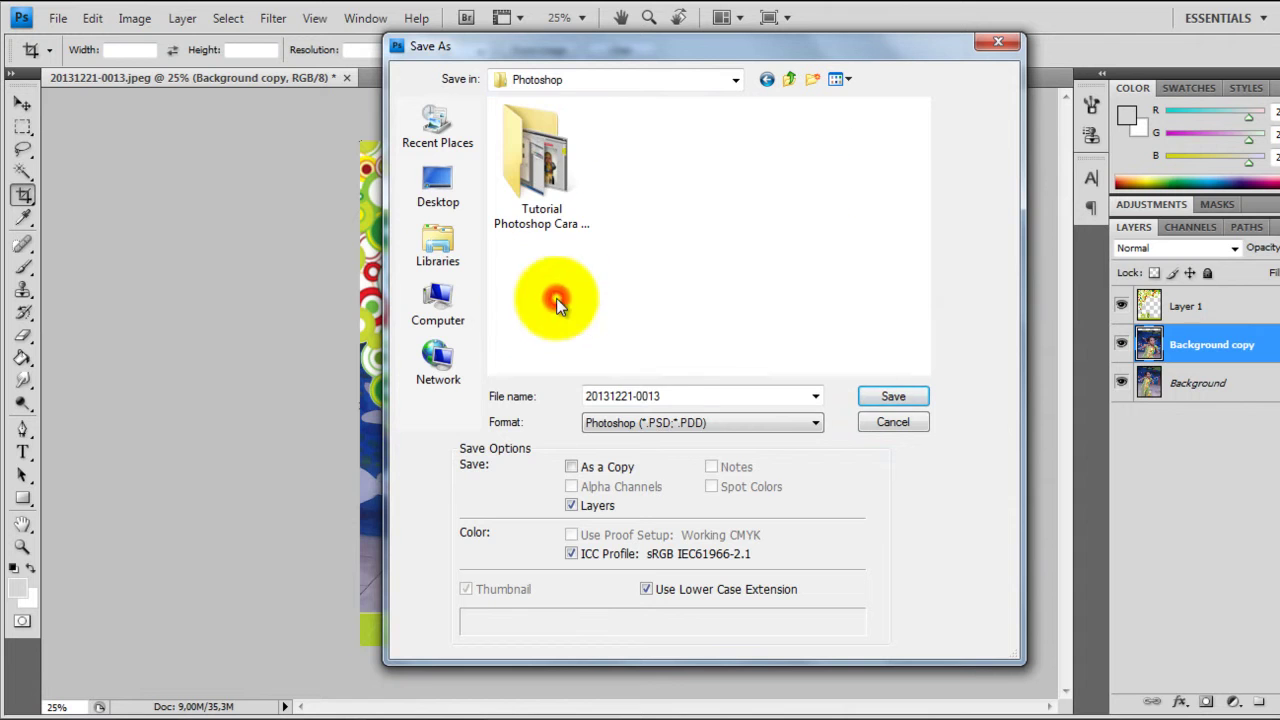
click(678, 421)
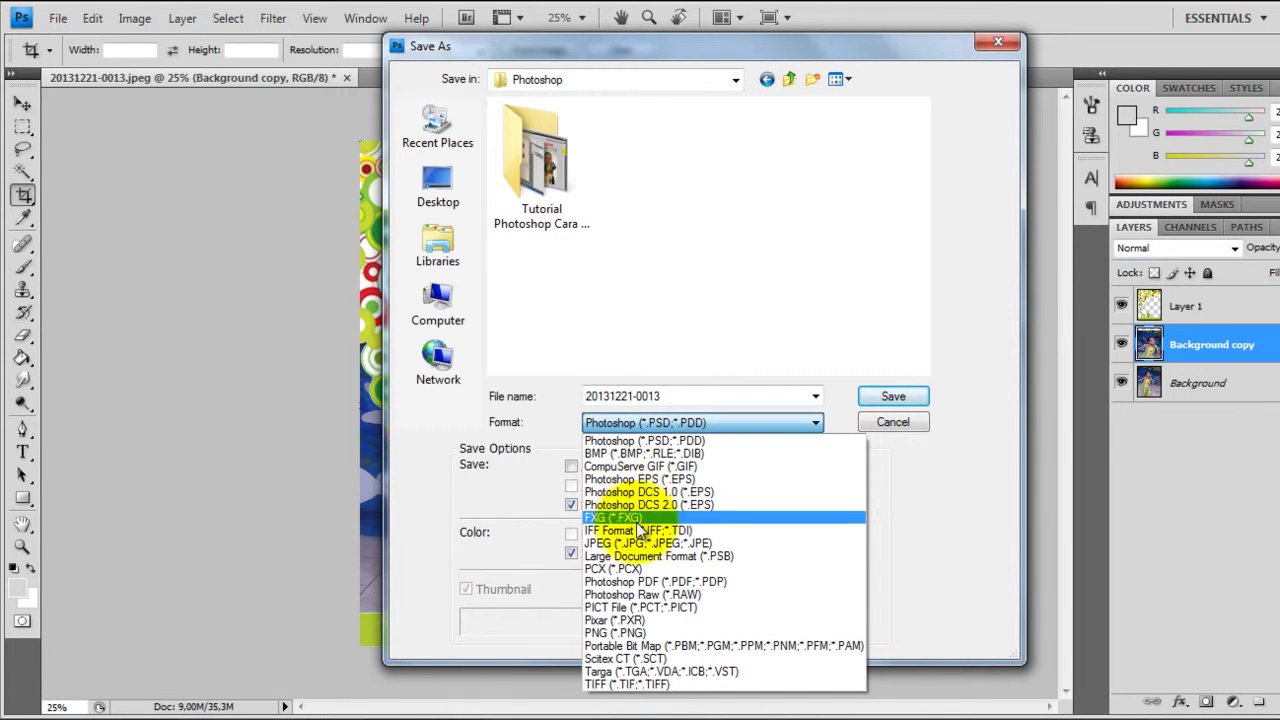
click(636, 543)
double_click(697, 398)
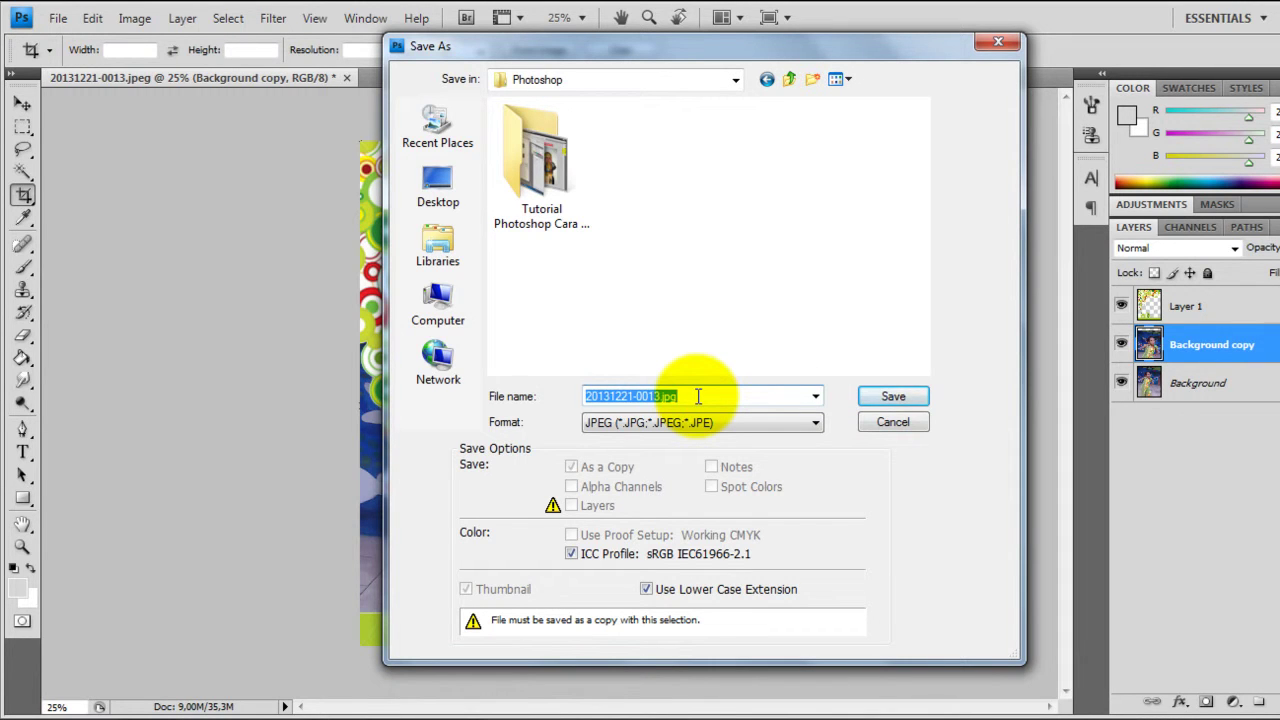
text(Naura )
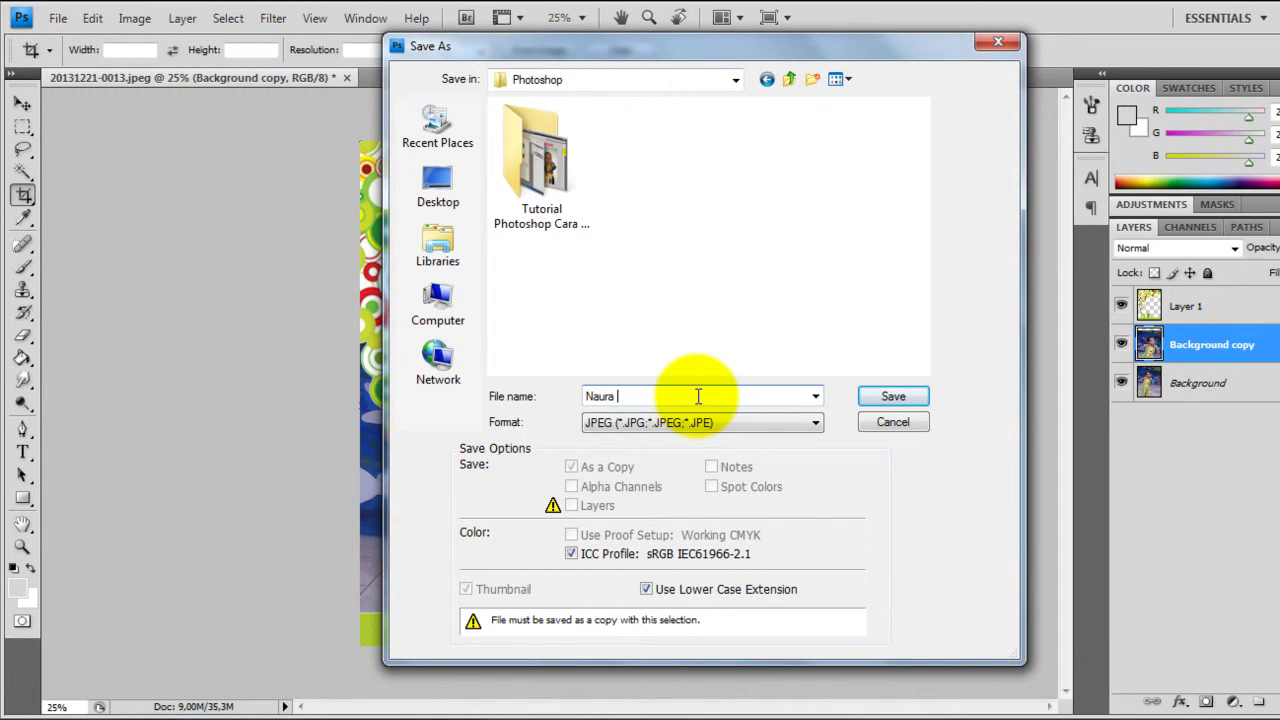
text(di )
text(Bingkai)
Save the JPEG, accepting Quality 12 (Maximum) in JPEG Options.
click(884, 400)
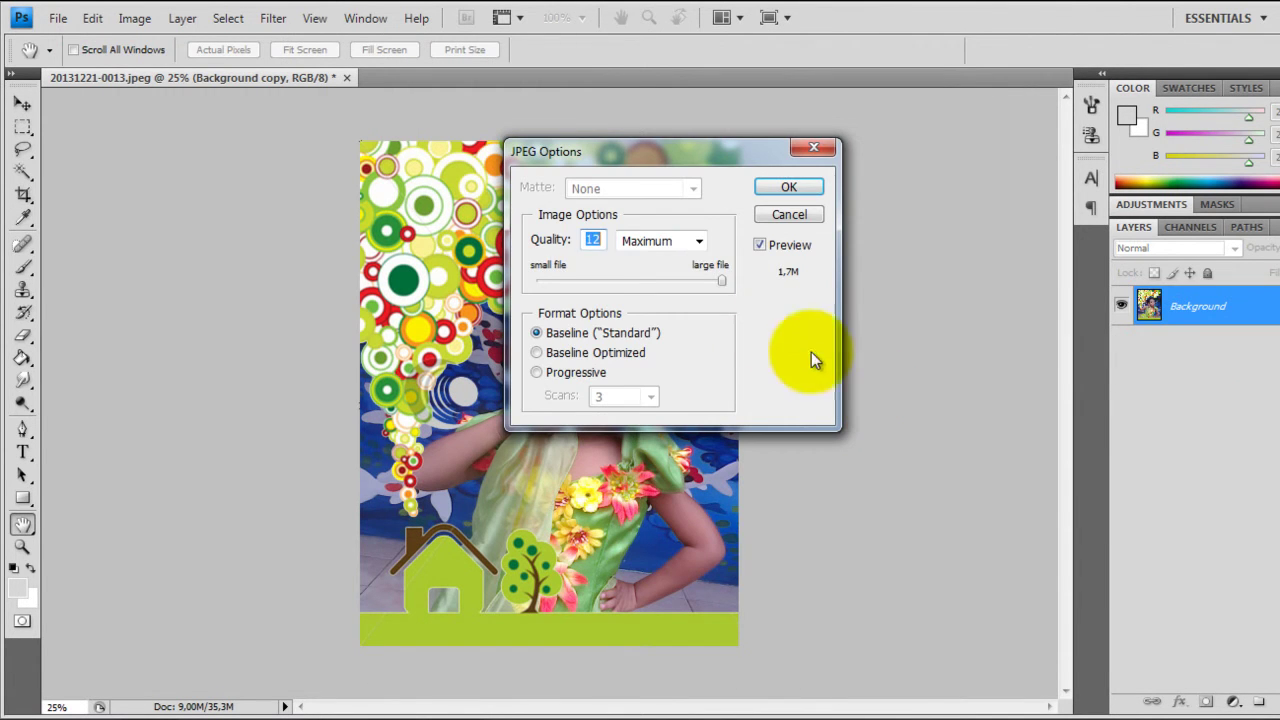
click(786, 188)
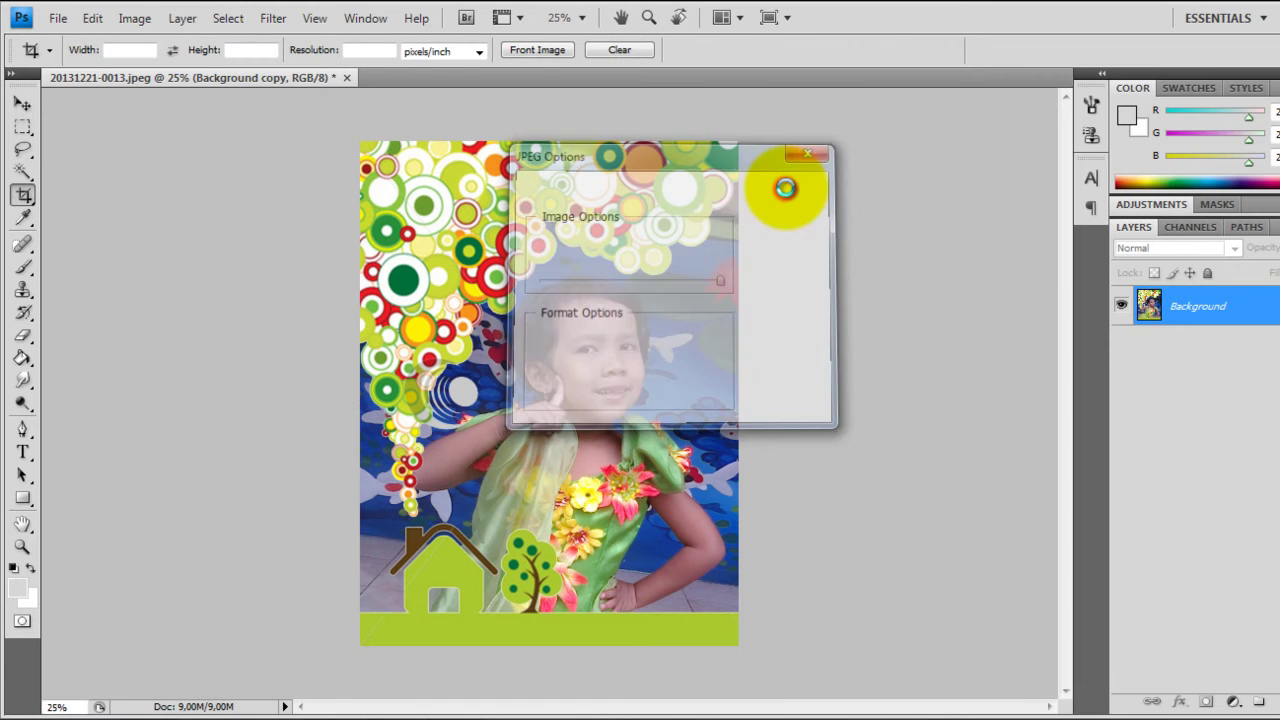